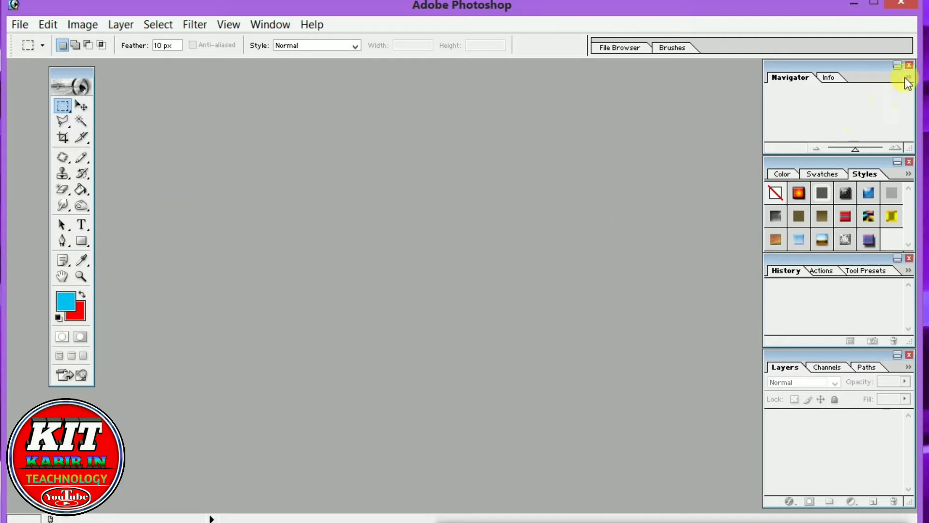
Step: Close the Navigator, Styles, History and Layers palette groups
click(910, 65)
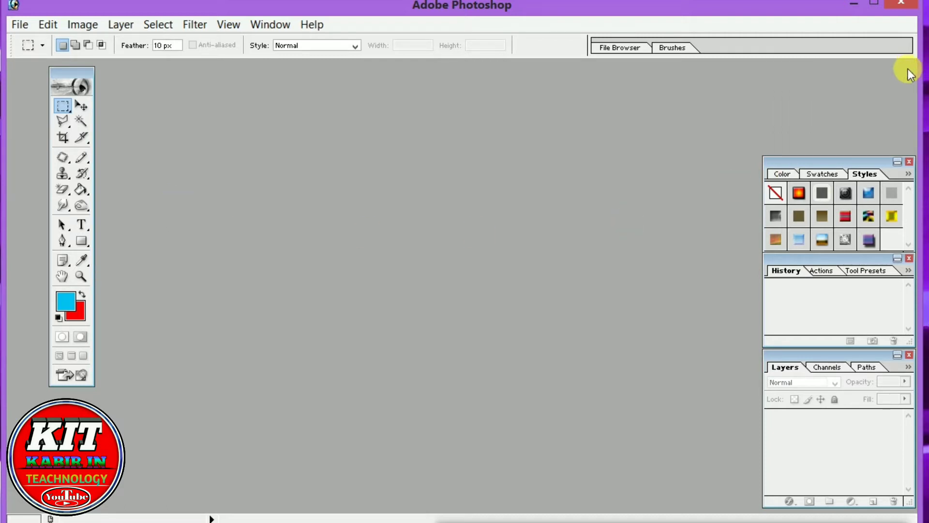
click(910, 161)
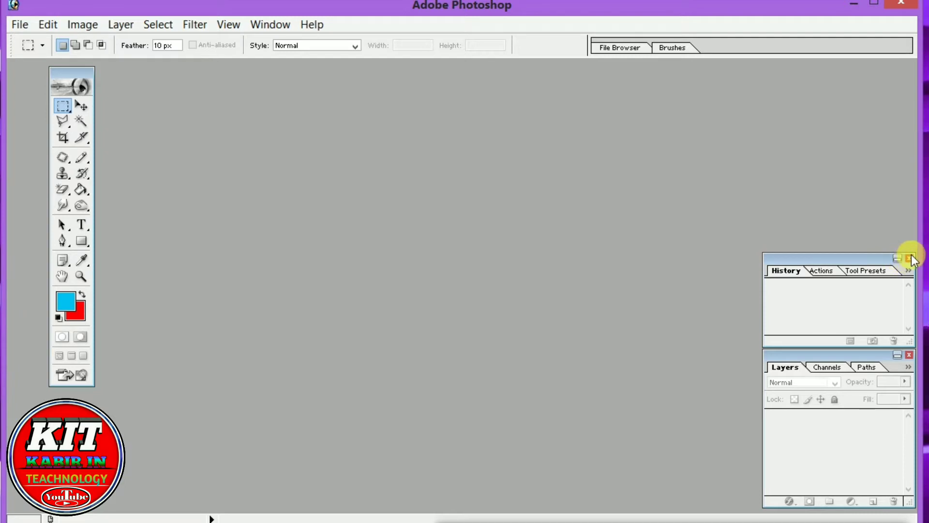
click(909, 258)
click(908, 354)
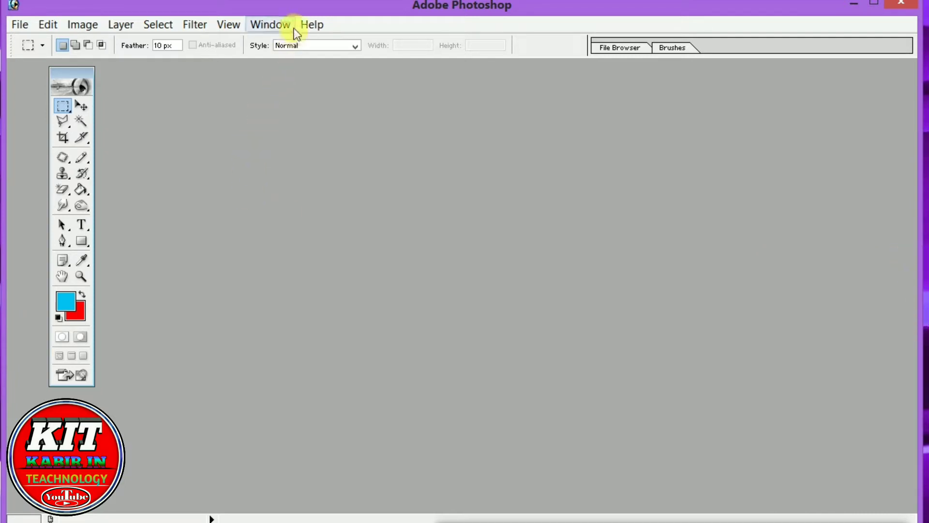
Step: Reset the palette locations to the default workspace layout
click(281, 25)
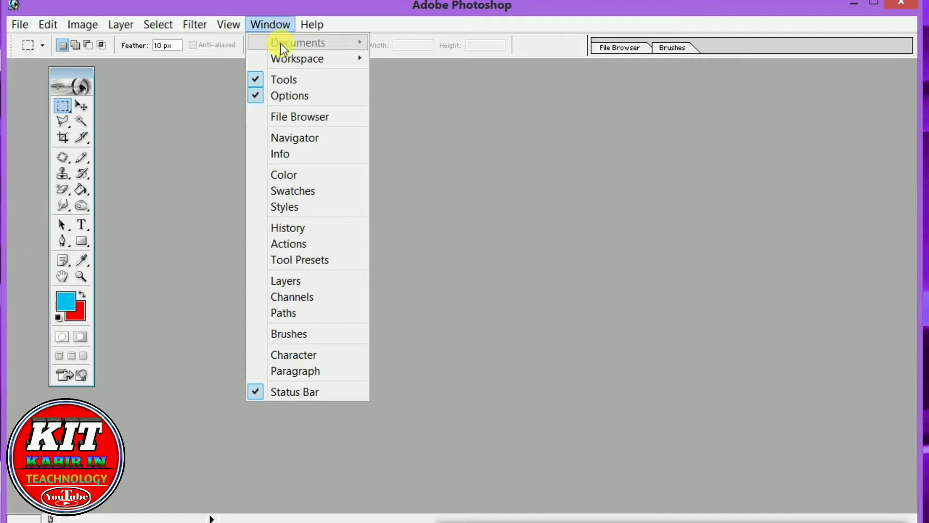
mouse_move(281, 52)
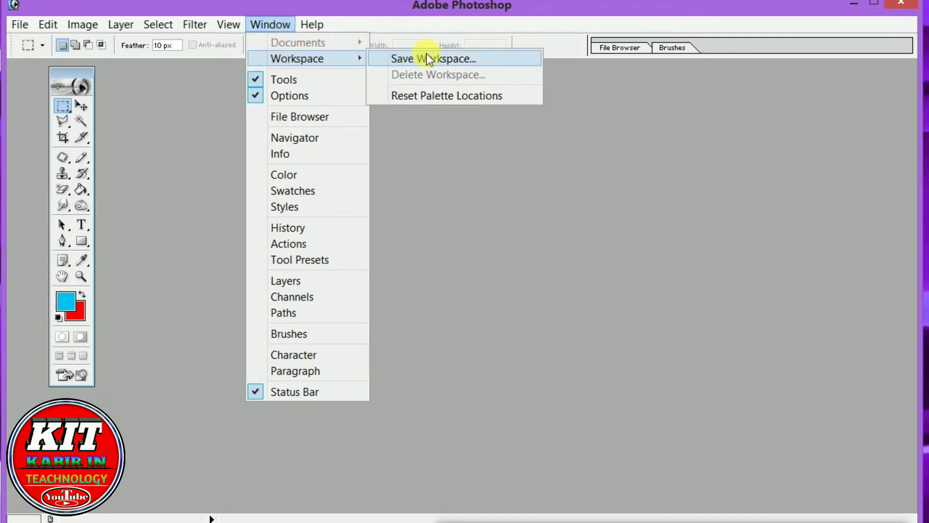
click(423, 97)
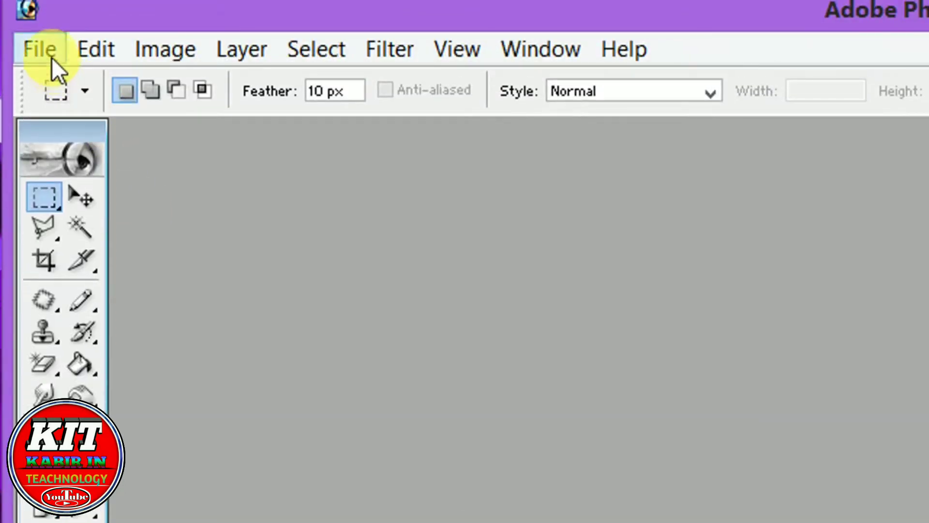
Step: Start a new document and name it "k"
click(52, 57)
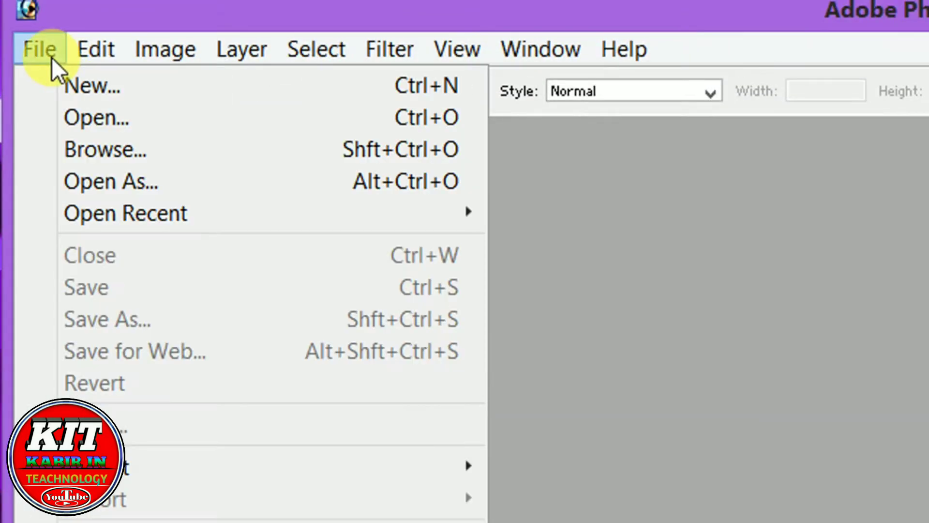
click(85, 83)
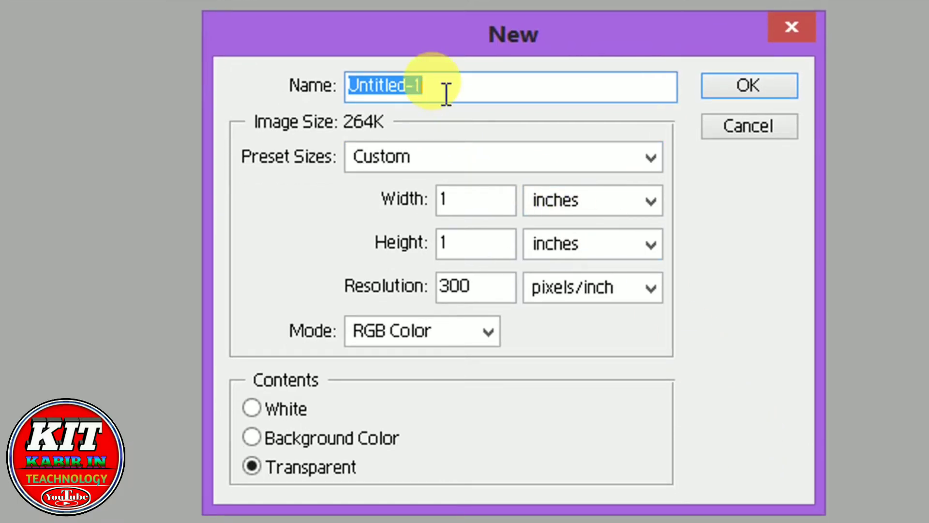
key(BackSpace)
text(k)
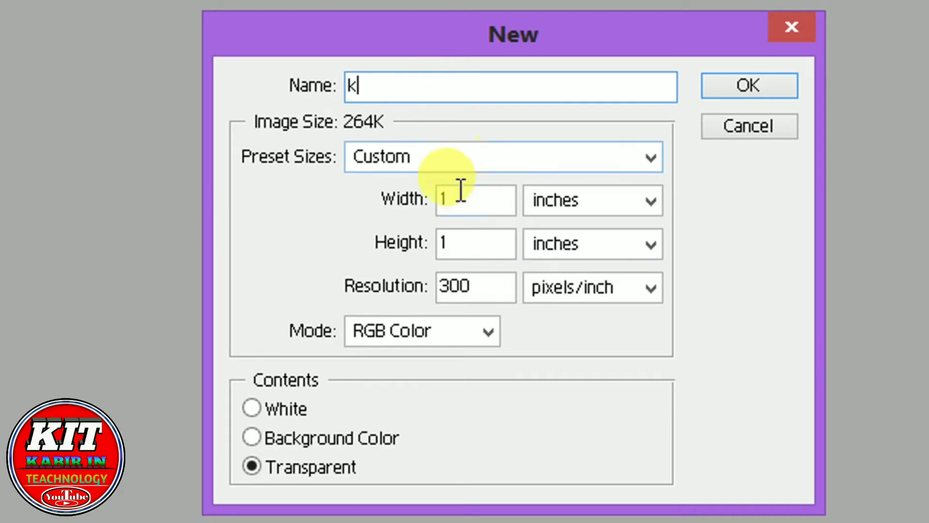
Step: Look through the preset sizes for the new document and keep Custom
click(484, 158)
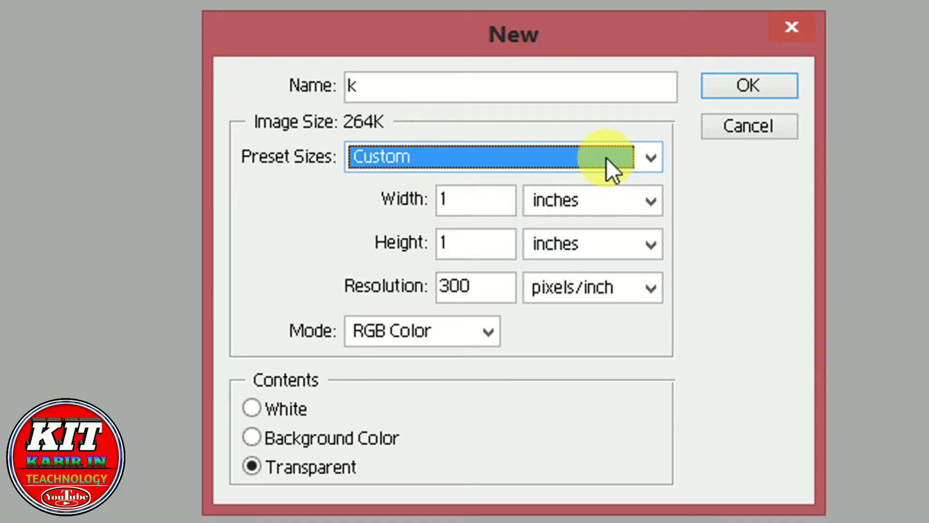
click(473, 200)
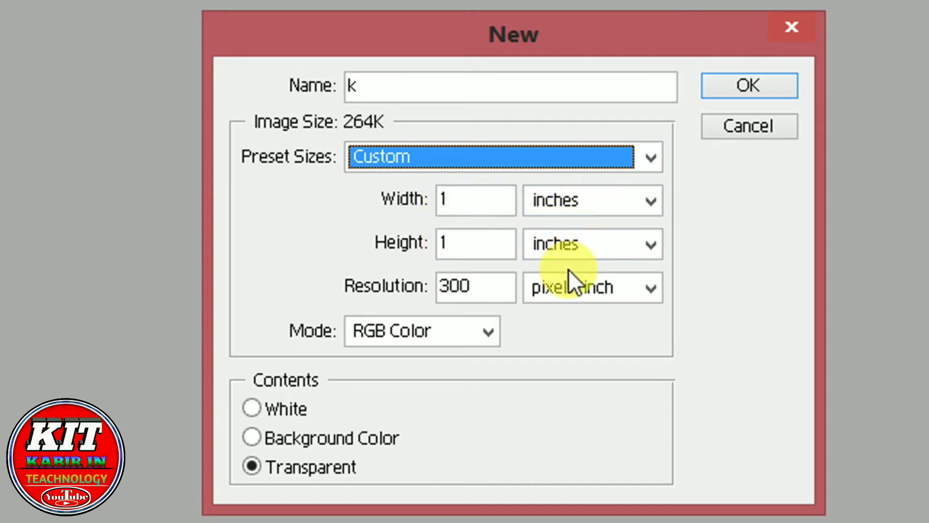
click(640, 167)
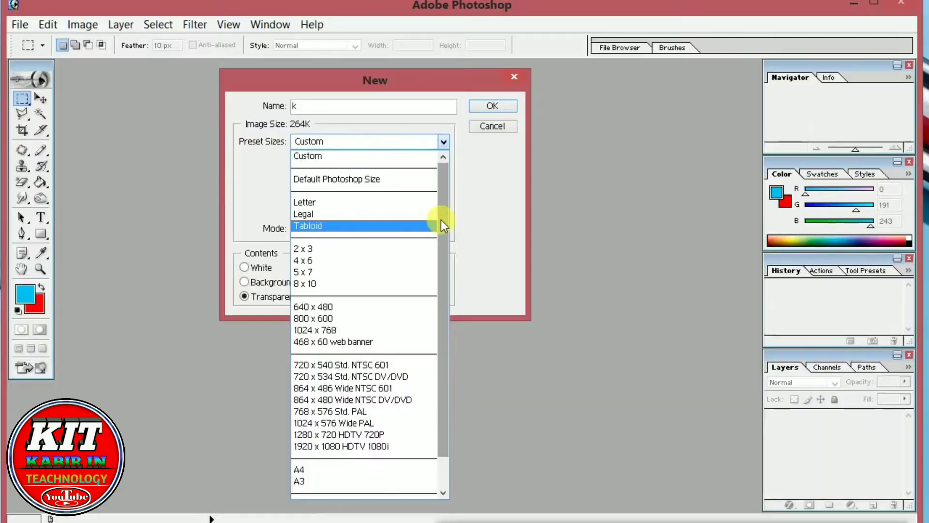
scroll(645, 204, down, 1)
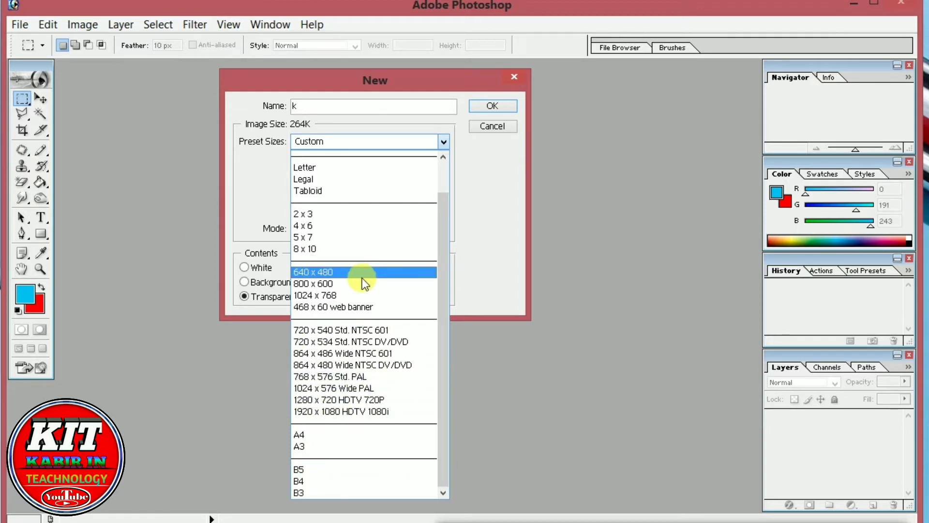
click(345, 142)
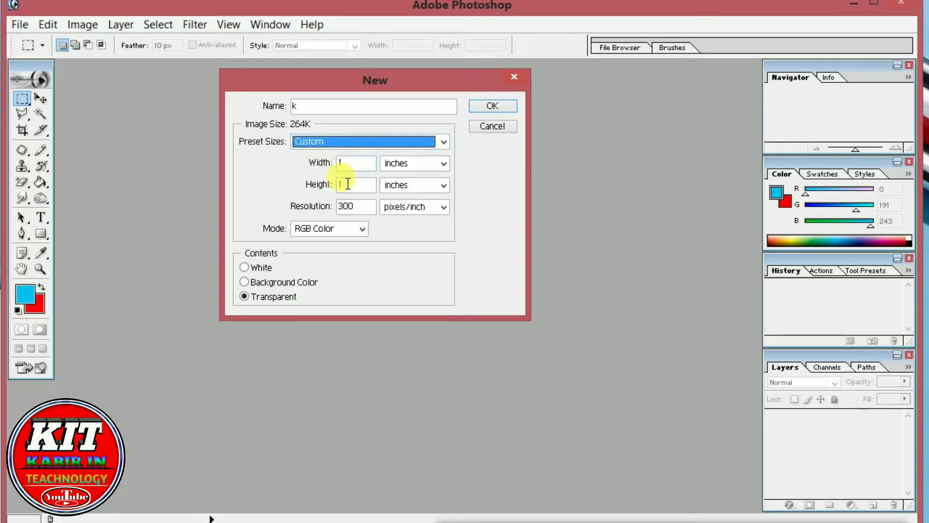
Step: Set the new document's width and height to 10 each, keeping inches as the unit for both
click(348, 163)
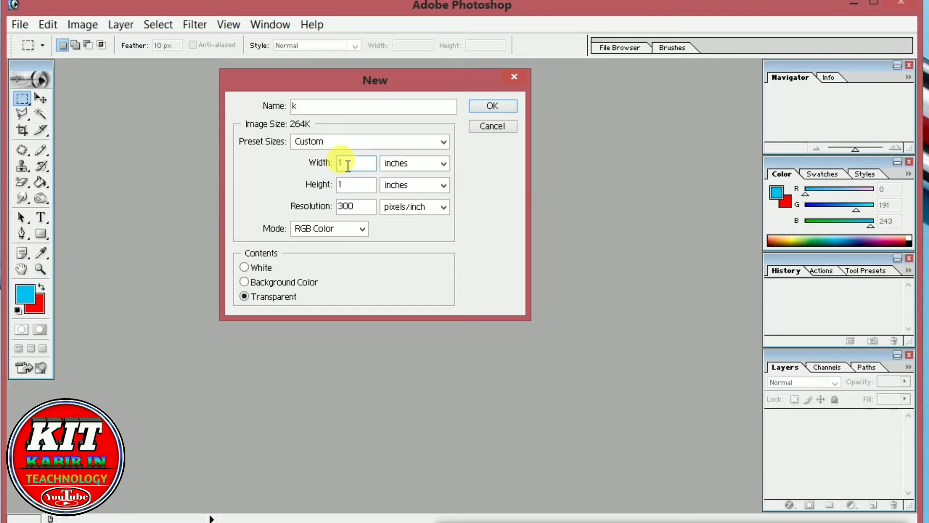
text(0)
click(348, 180)
text(0)
click(444, 164)
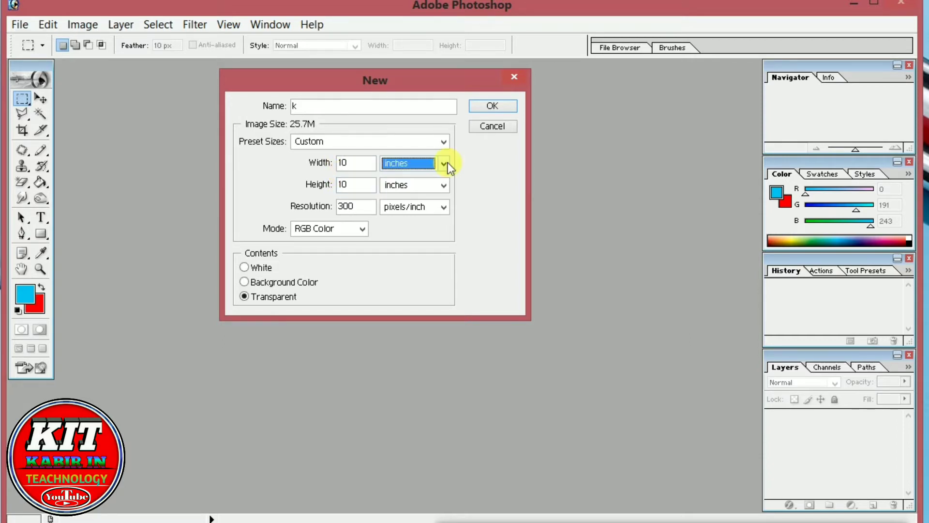
click(447, 164)
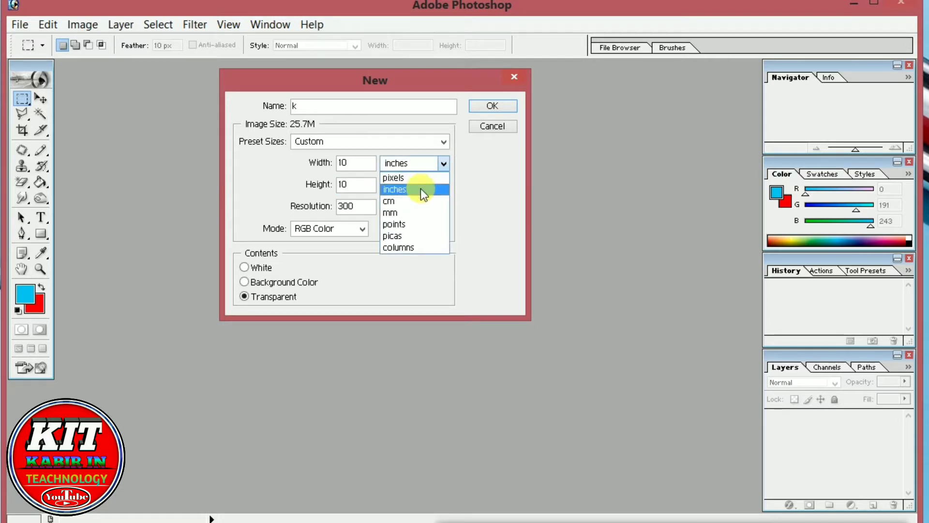
click(446, 164)
click(446, 184)
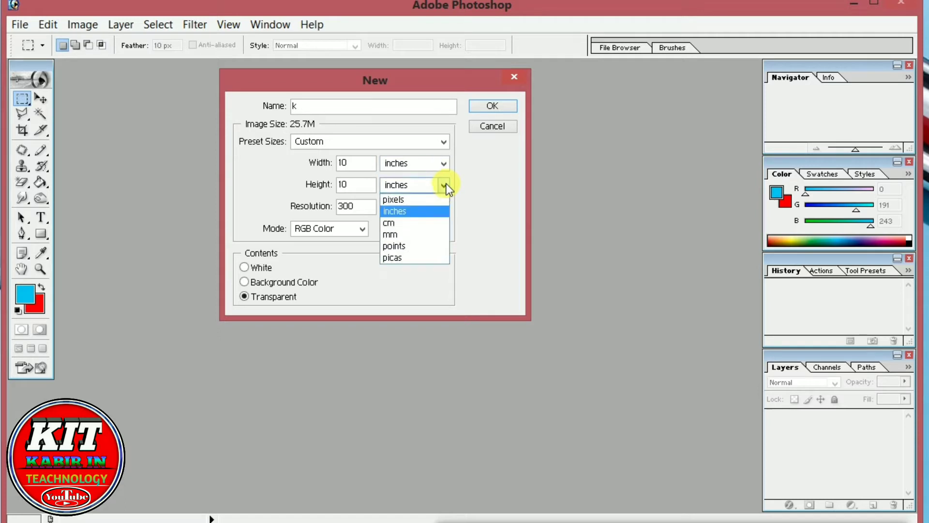
click(487, 239)
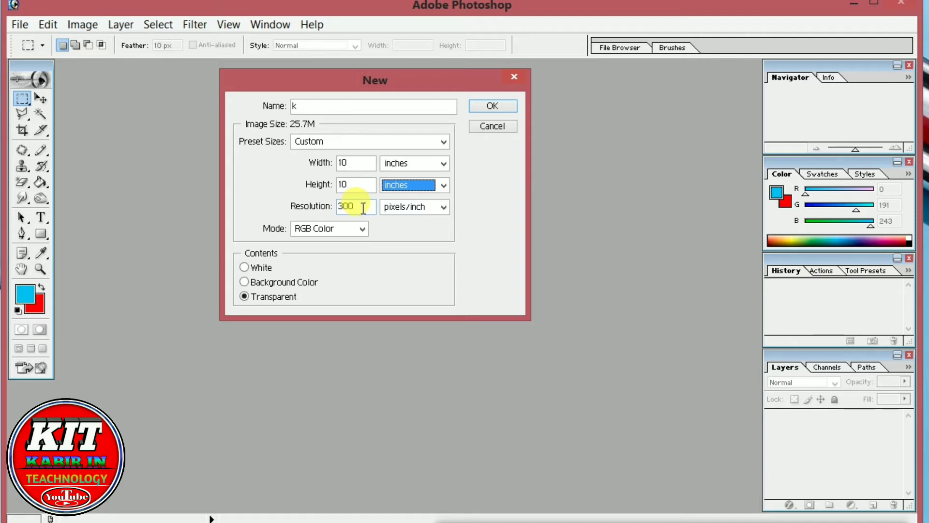
Step: Keep the RGB Color mode, choose White contents and create the document
click(359, 235)
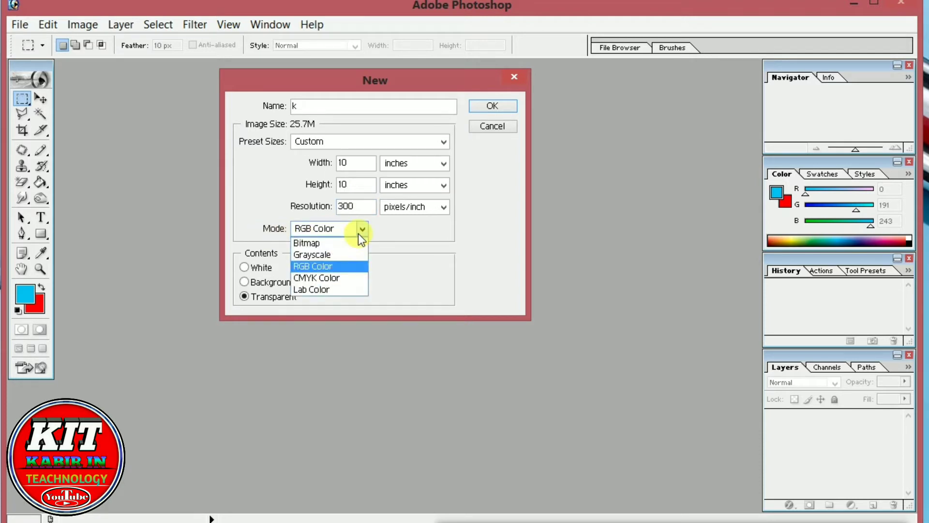
click(345, 265)
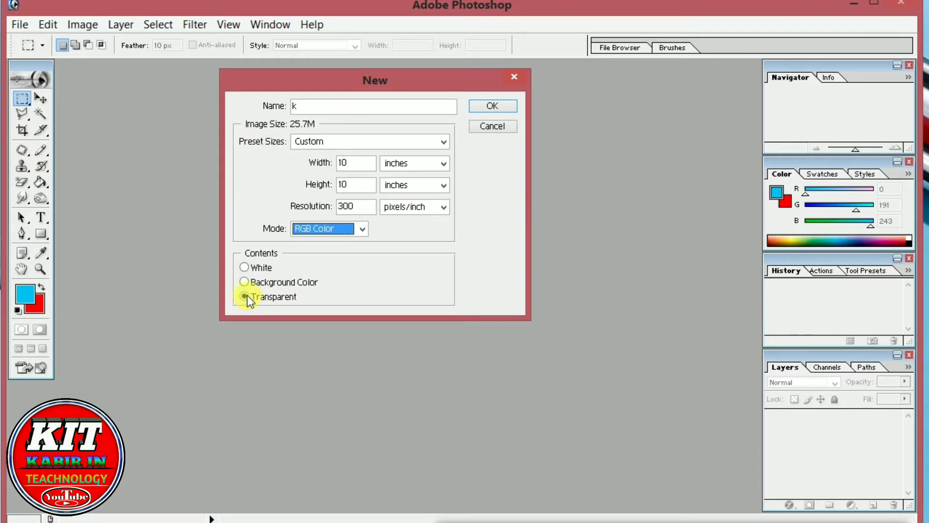
click(242, 266)
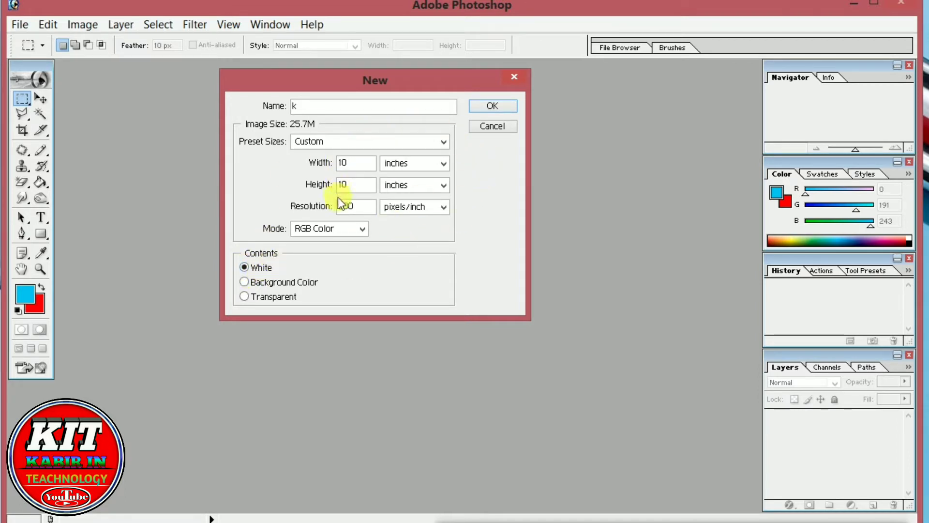
click(492, 106)
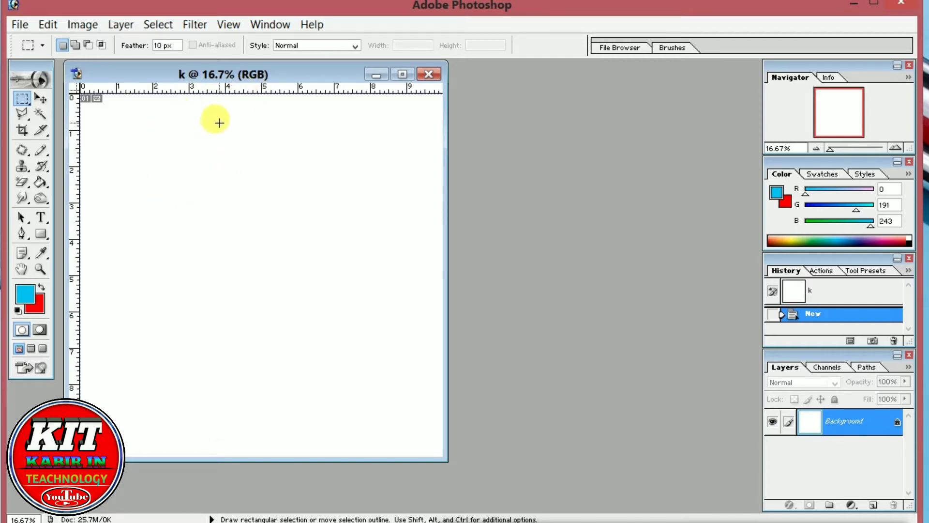
Step: Check the document's width and height in the Image Size dialog, leaving the values as they are
right_click(237, 72)
click(304, 99)
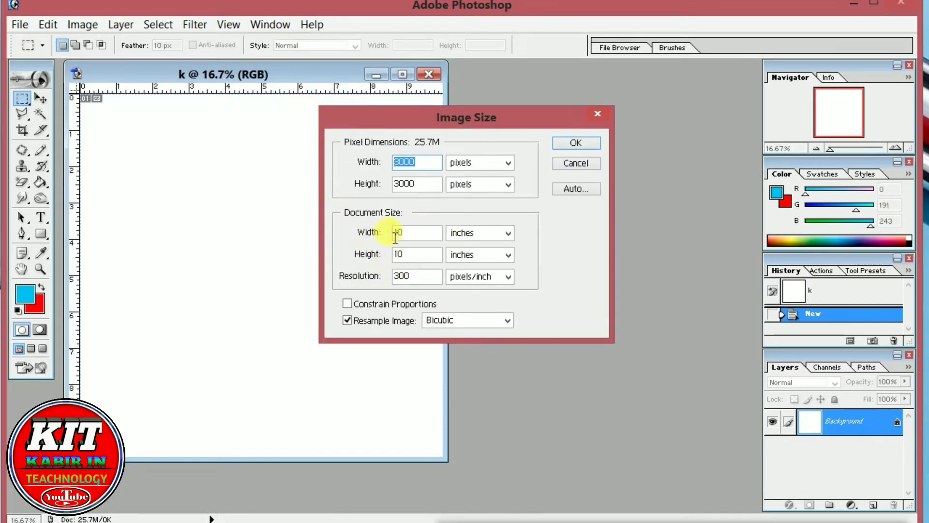
click(413, 237)
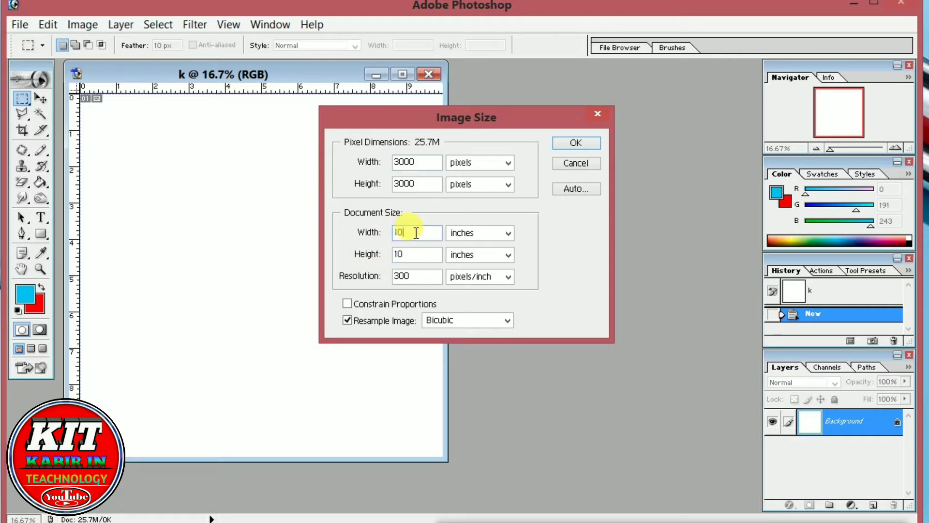
click(404, 254)
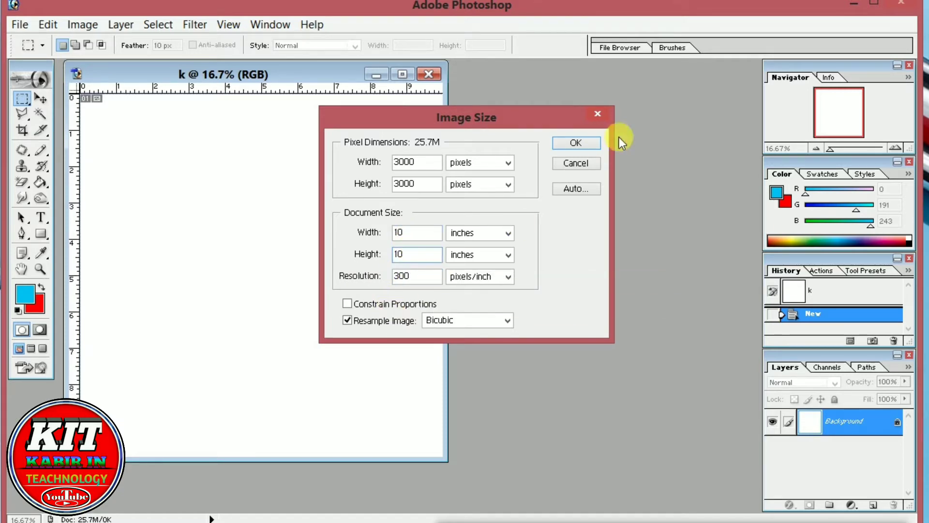
click(575, 143)
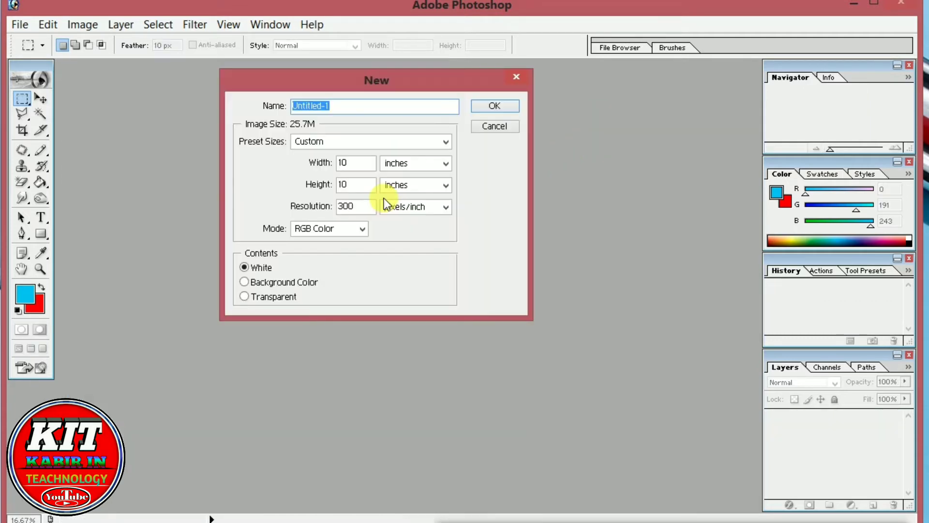
Step: Create another 10 by 10 inch document with its contents set to Background Color
click(245, 282)
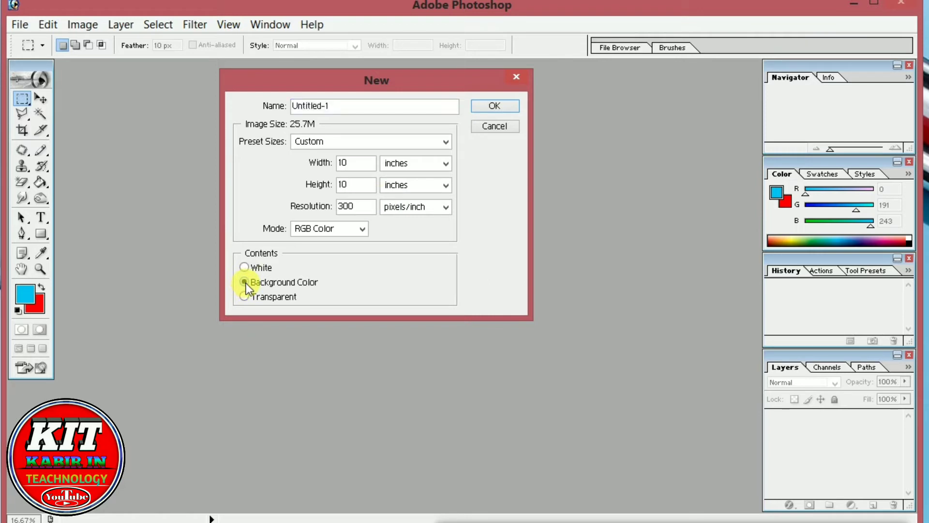
click(504, 109)
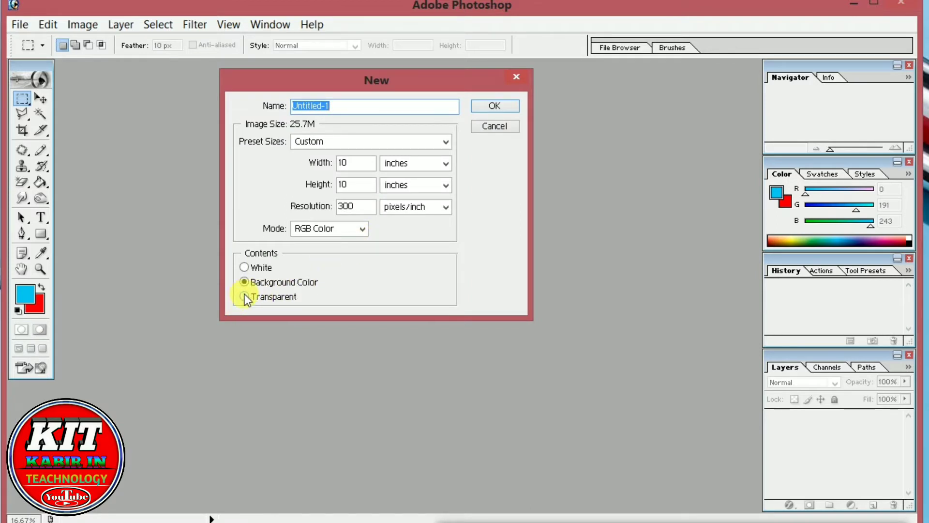
Step: Create a 10 by 10 inch document with Transparent contents, and close it after viewing the canvas
click(244, 296)
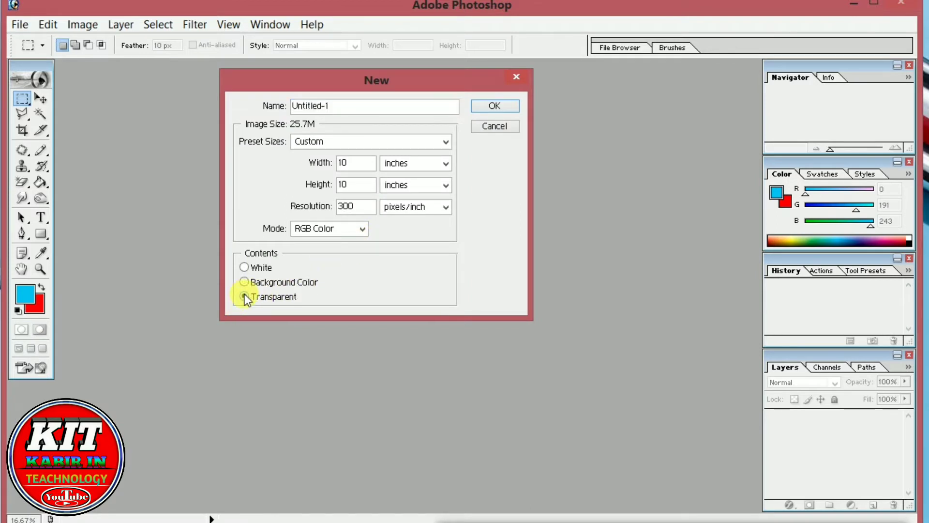
click(492, 108)
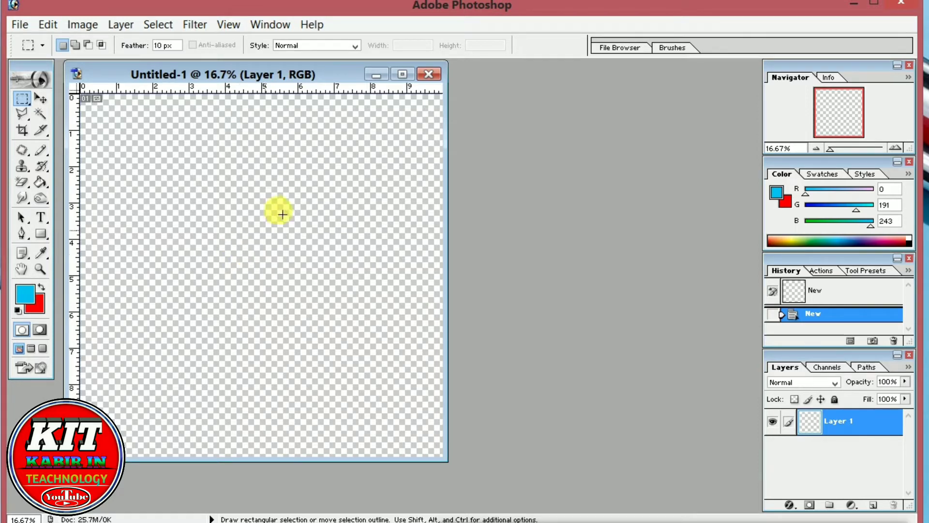
click(429, 76)
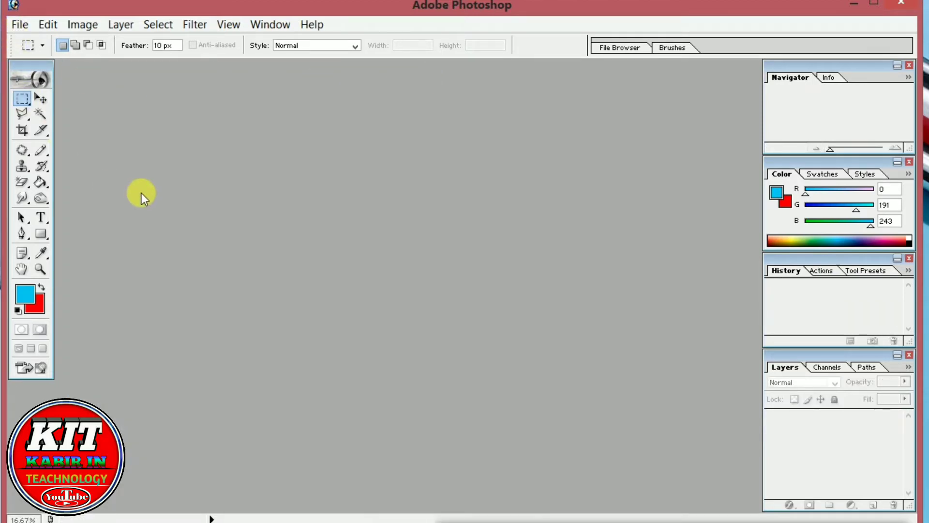
Step: Create a 10 by 10 inch, 300 pixels/inch RGB Color document with White contents, and move its window aside to free the workspace
key(ctrl+n)
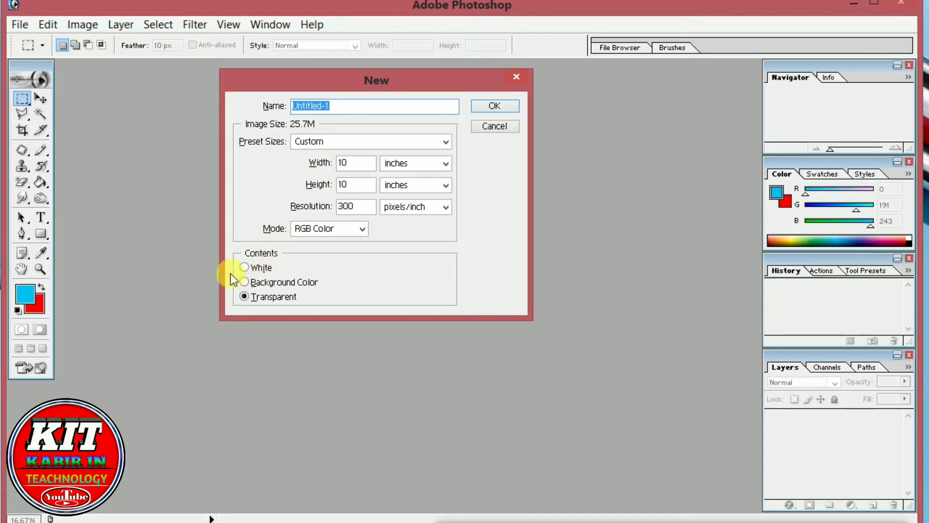
click(244, 270)
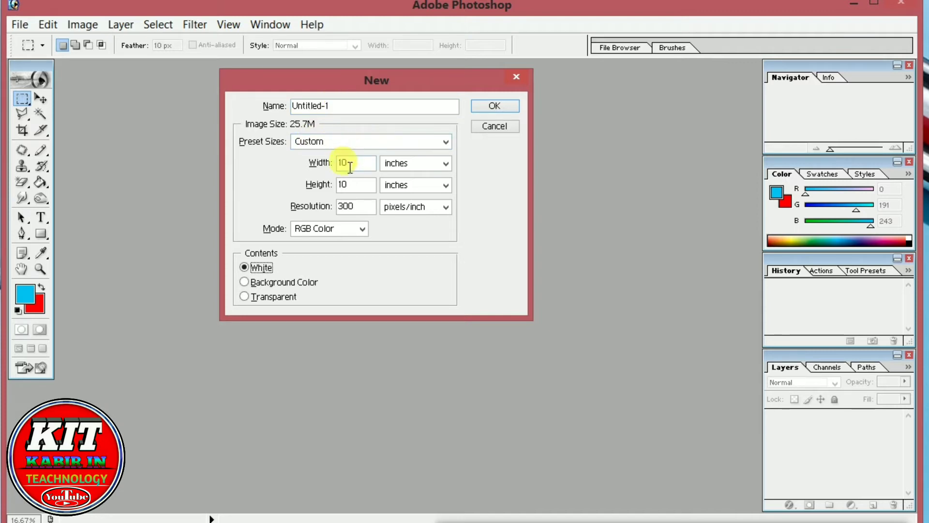
click(378, 145)
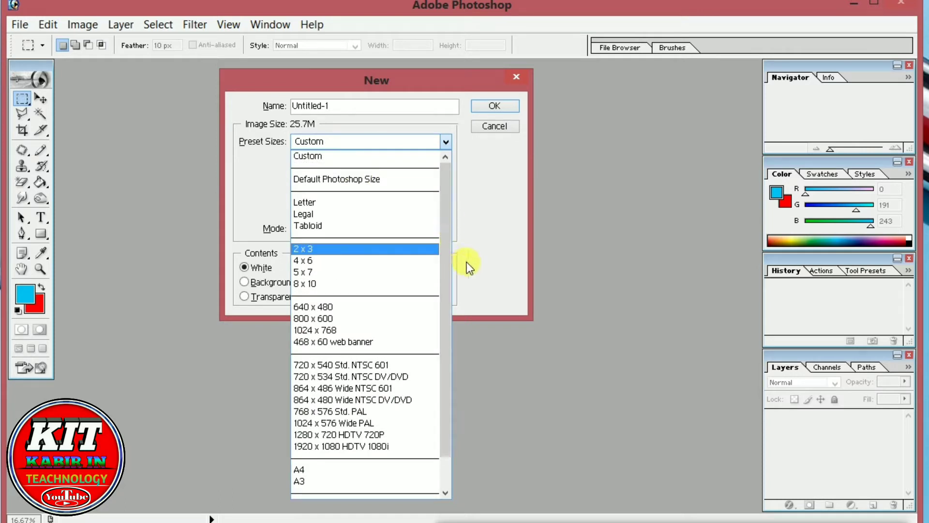
click(494, 240)
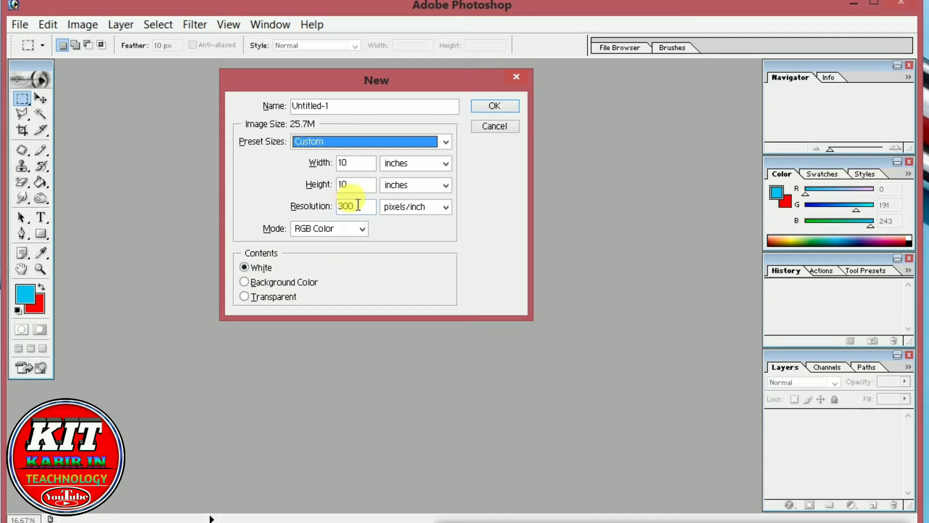
click(493, 107)
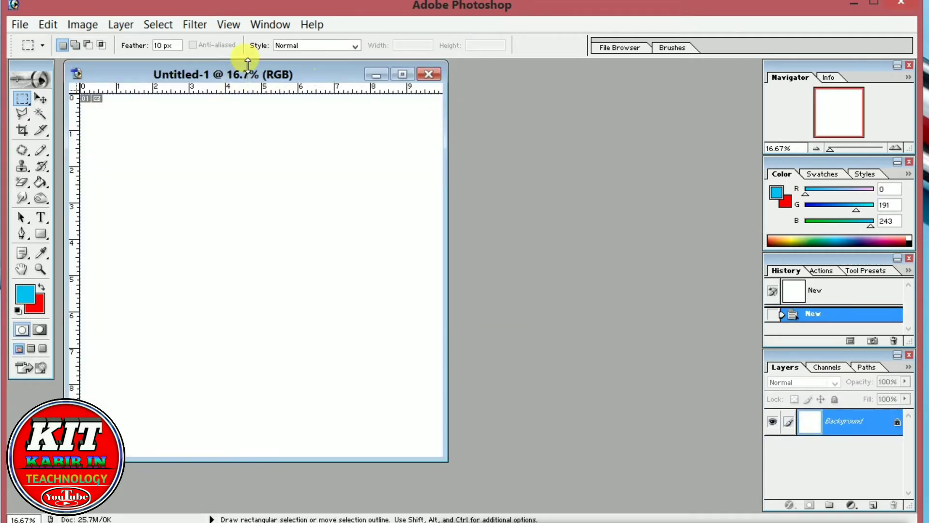
mouse_move(246, 71)
mouse_down()
mouse_move(414, 97)
mouse_move(232, 93)
mouse_move(306, 65)
mouse_move(248, 74)
mouse_up()
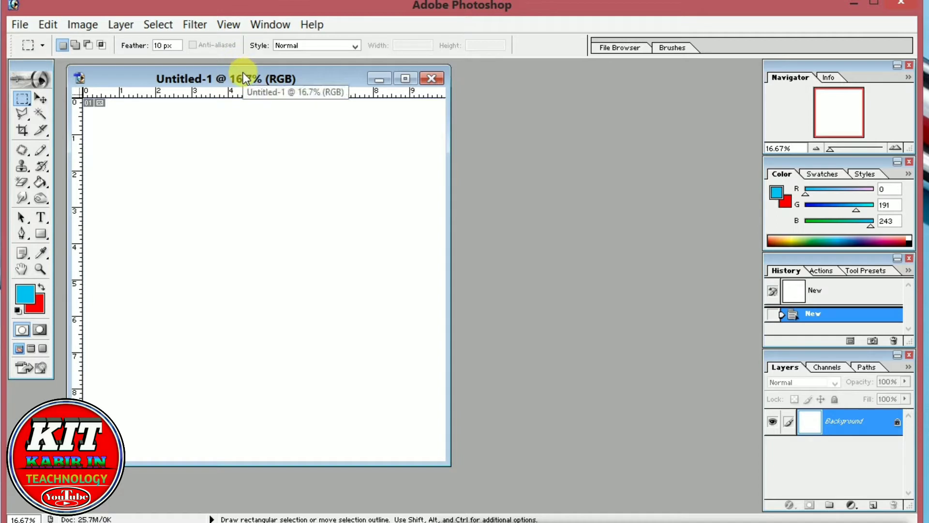
drag(244, 79, 541, 92)
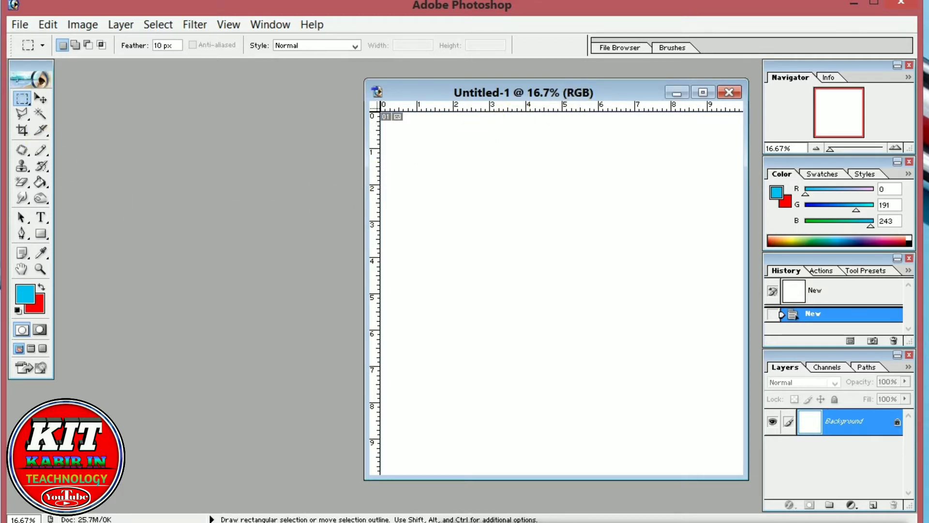
click(18, 24)
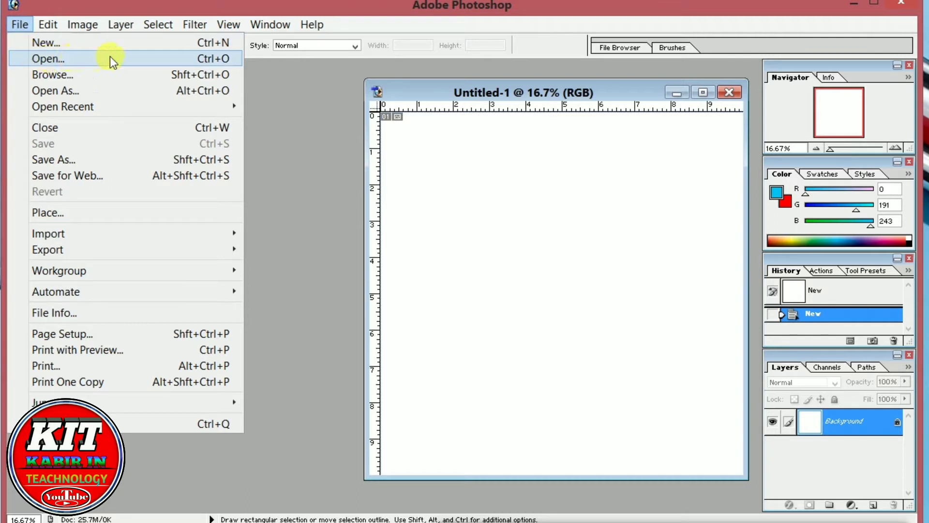
click(157, 57)
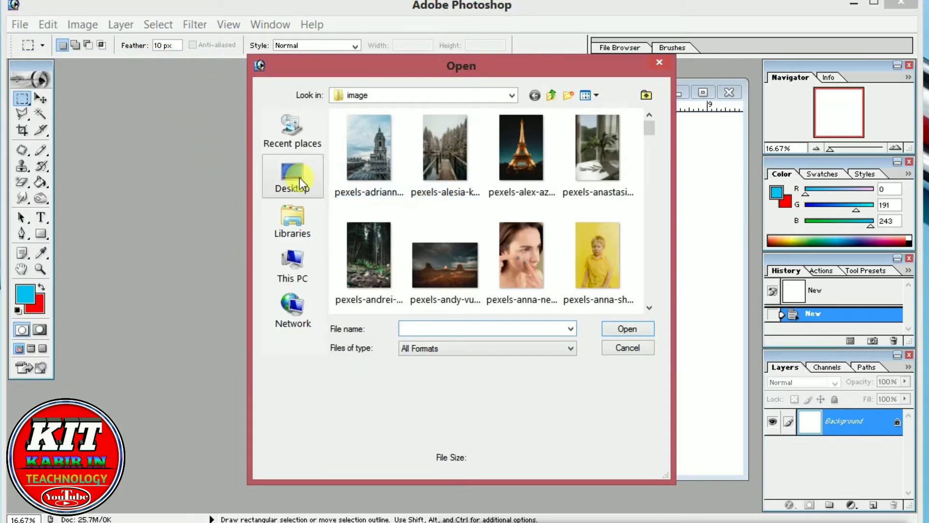
click(659, 67)
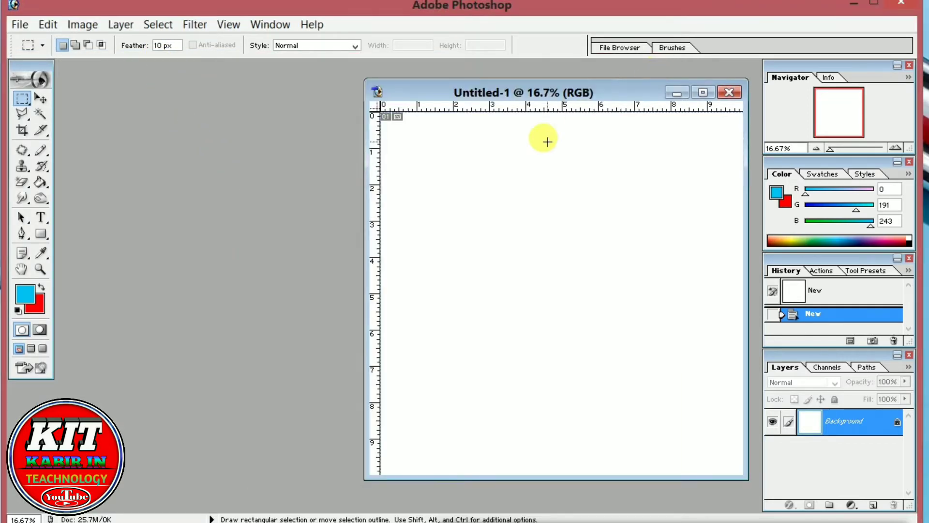
Step: Start opening a file and browse to the New Volume (F:) drive under This PC
key(ctrl+o)
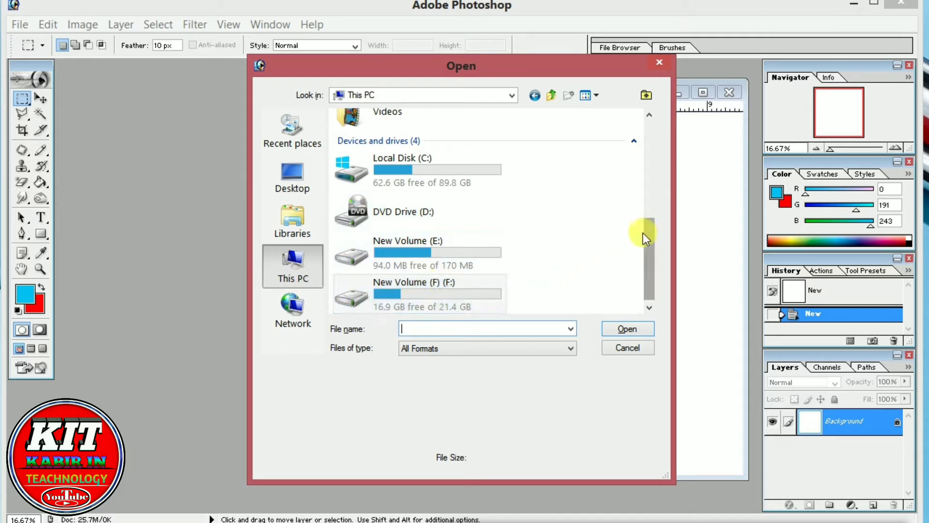
click(358, 289)
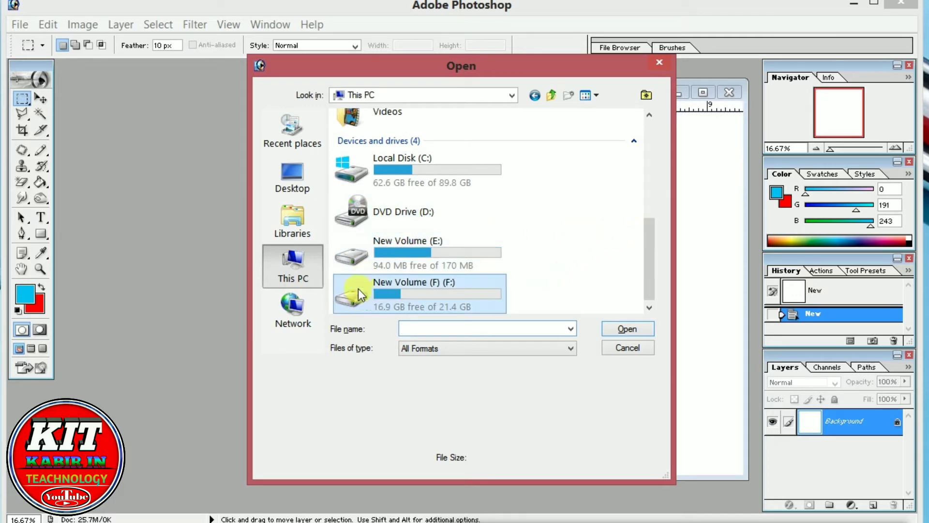
click(457, 289)
double_click(457, 289)
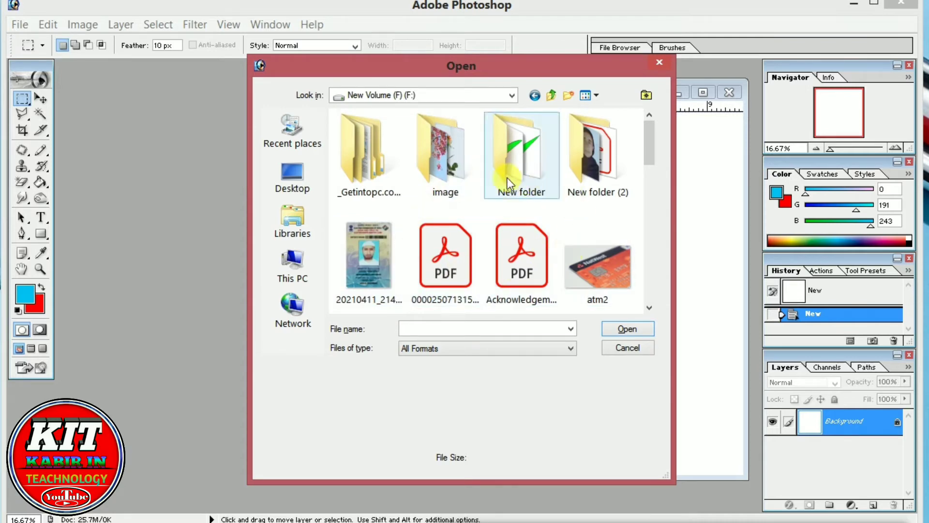
mouse_move(461, 182)
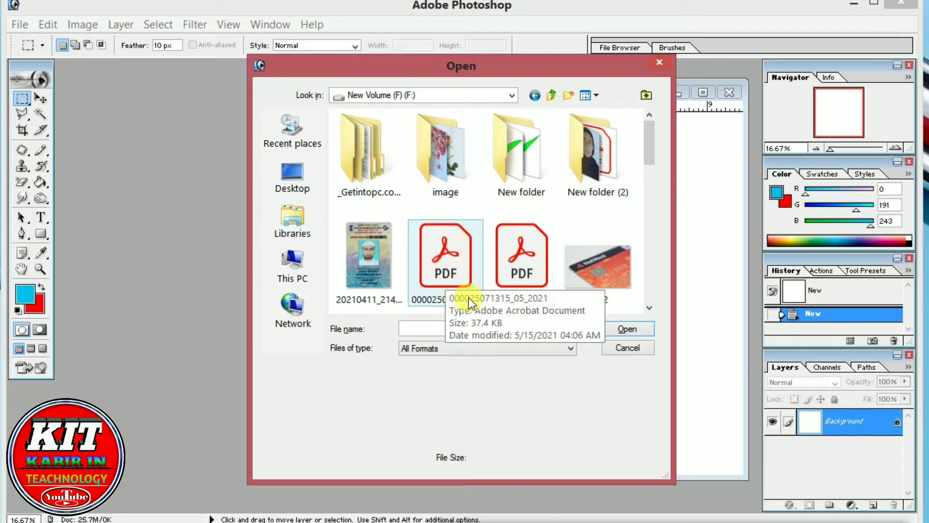
mouse_move(445, 255)
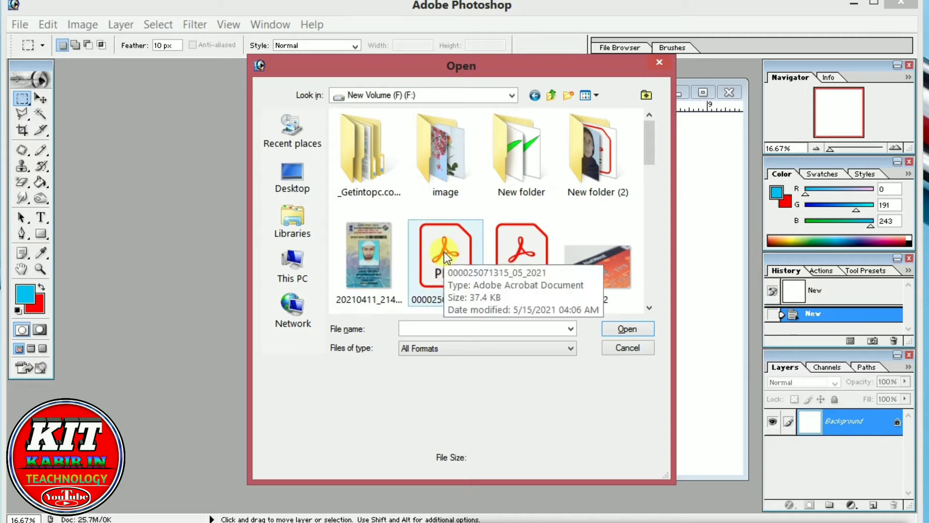
Step: Try selecting several files and folders together on the drive, and reduce the selection to the first PDF alone
click(445, 257)
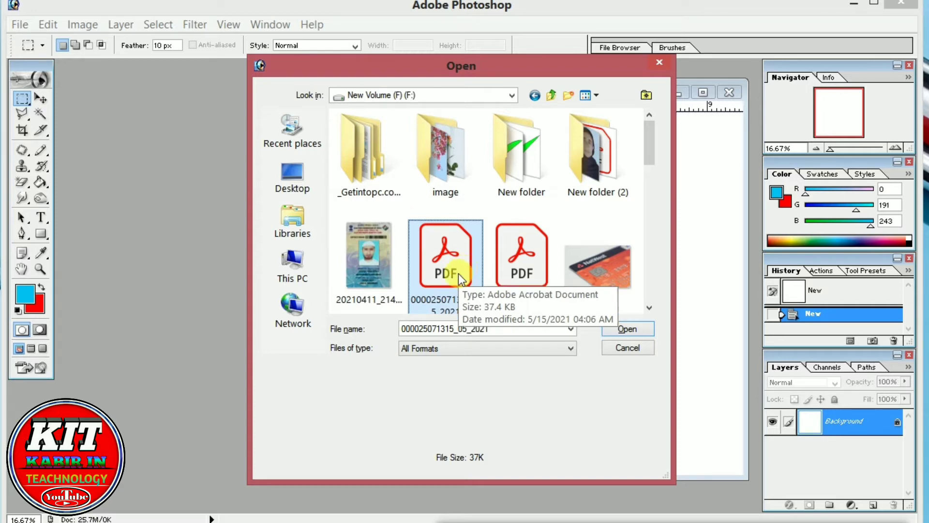
ctrl+click(524, 271)
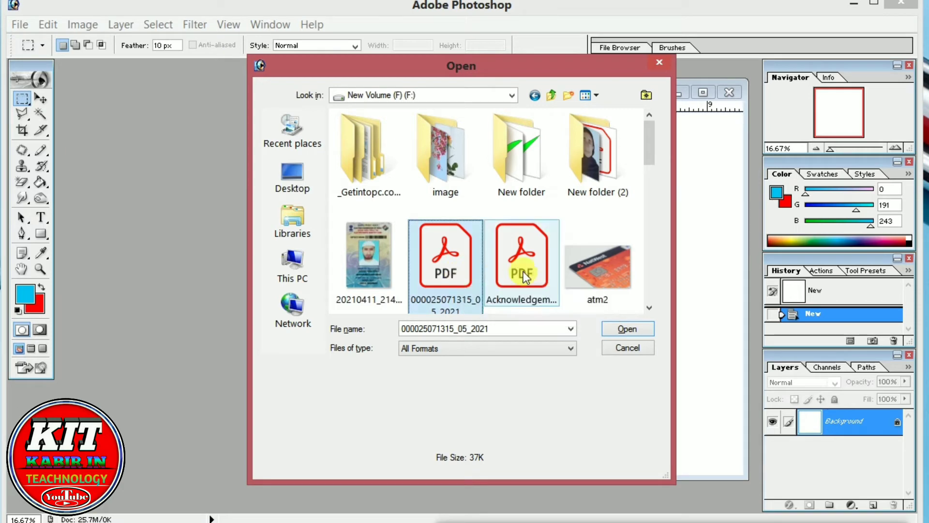
ctrl+click(362, 281)
ctrl+click(372, 164)
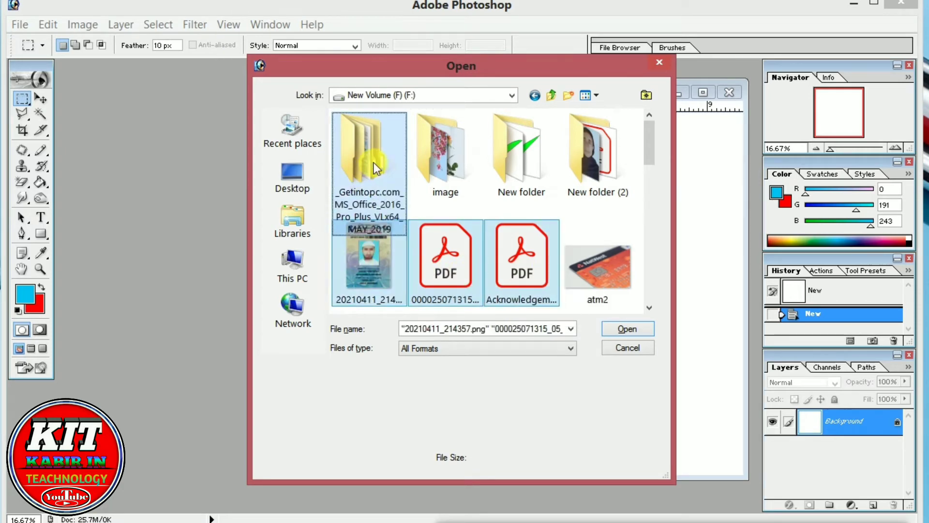
ctrl+click(455, 181)
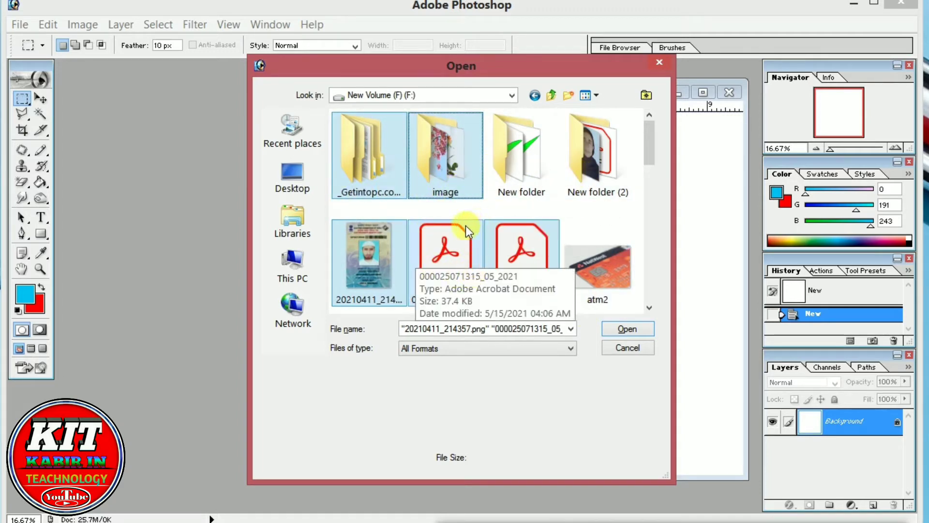
click(444, 247)
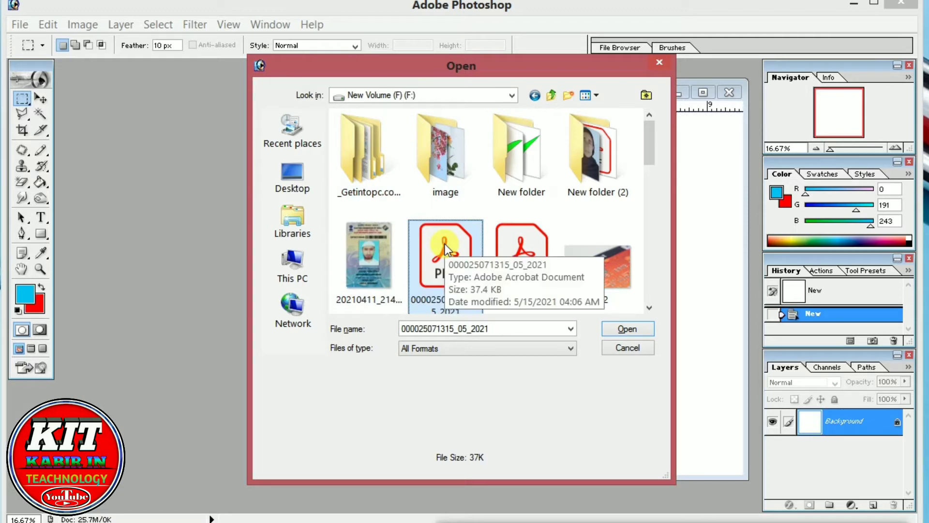
Step: Open the image im from New folder, and shift its window slightly in the workspace
double_click(516, 173)
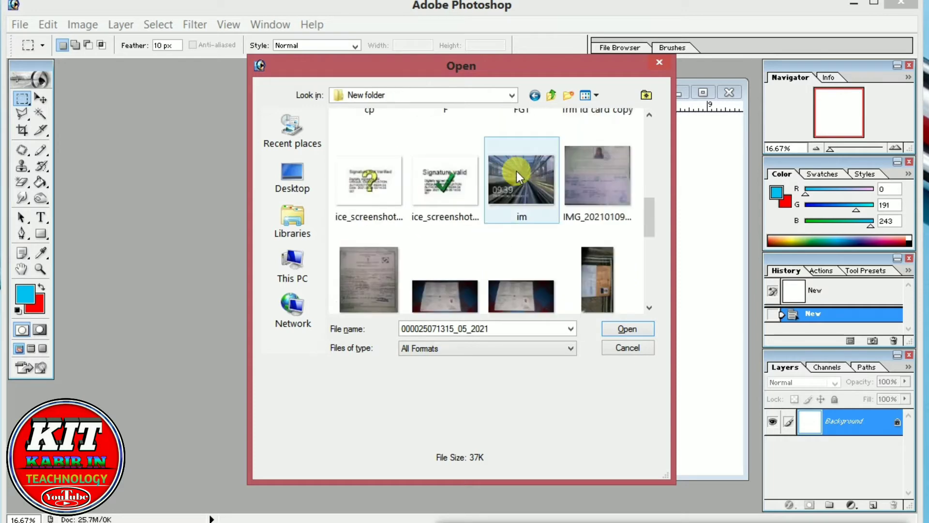
click(516, 171)
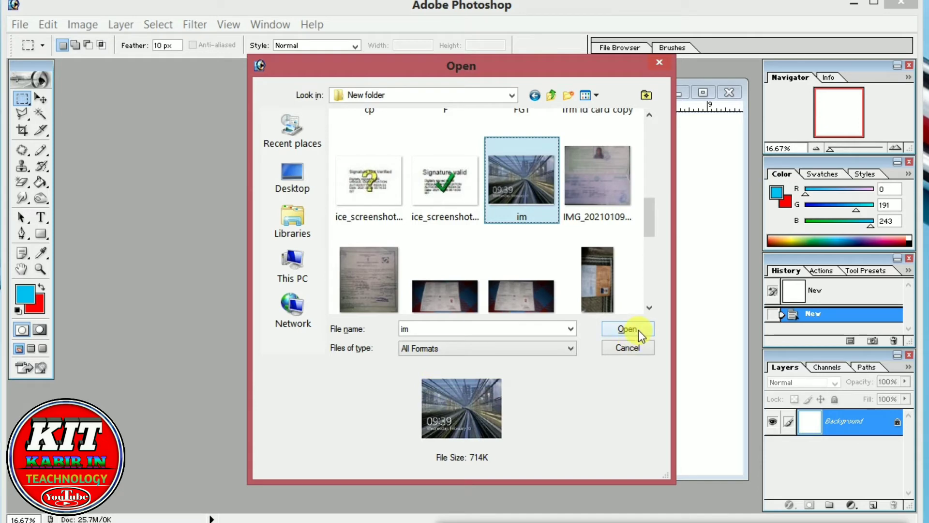
double_click(524, 187)
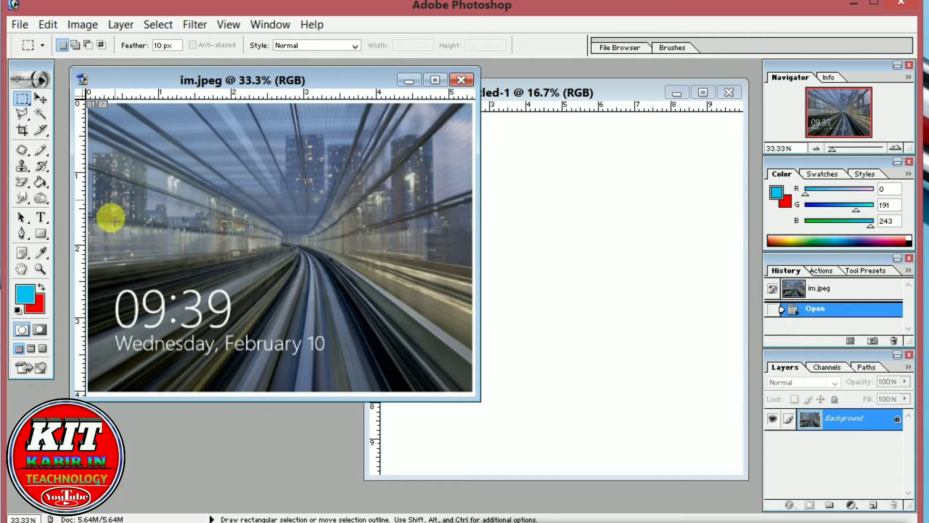
drag(307, 85, 314, 99)
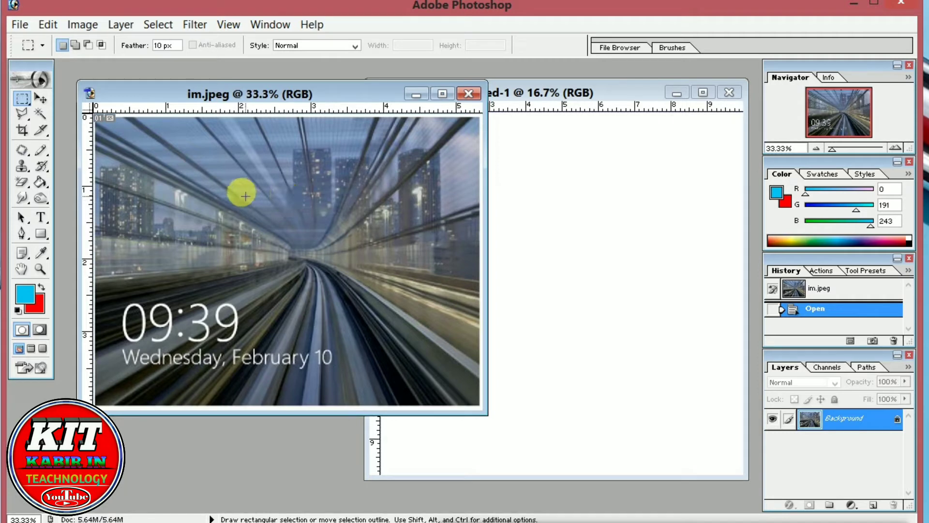
Step: Check im.jpeg's dimensions and resolution in the Image Size dialog, leaving the values as they are
right_click(278, 92)
click(327, 119)
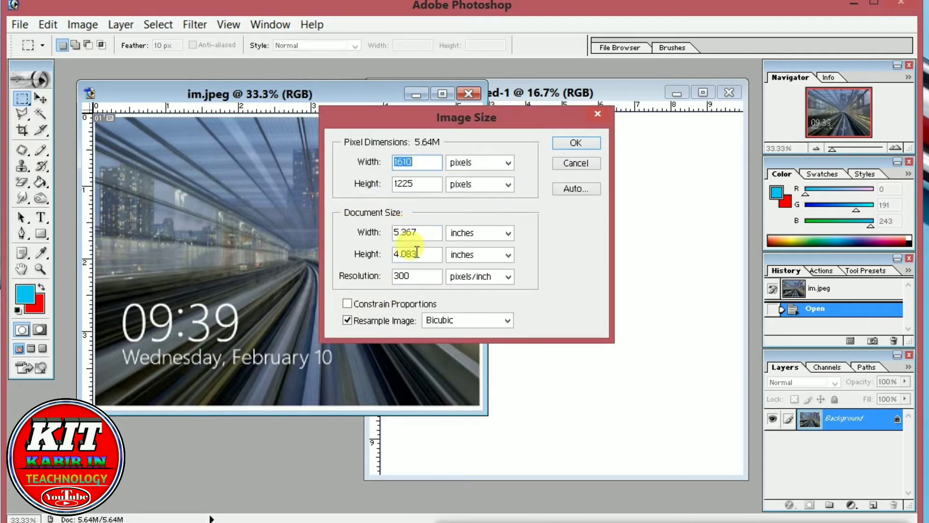
click(419, 280)
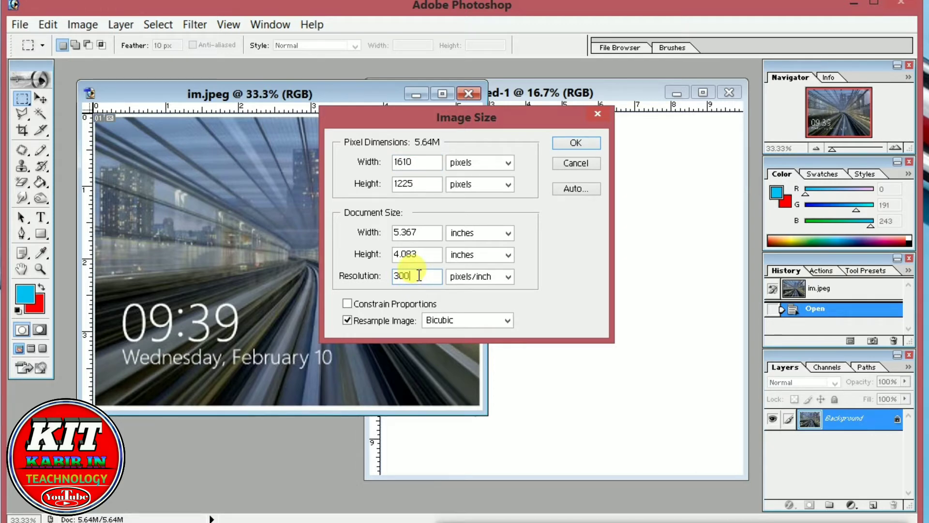
click(573, 146)
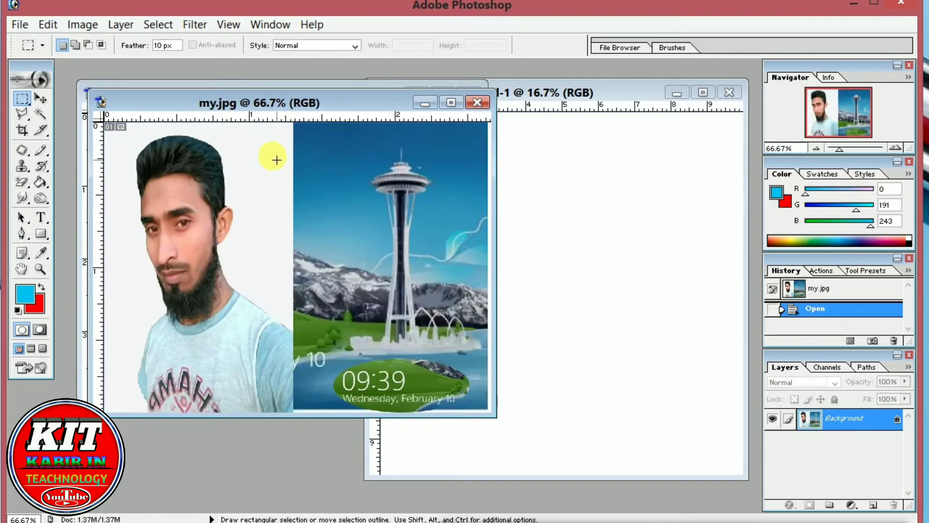
Step: Check my.jpg's dimensions in the Image Size dialog without changing them, and move its window clear of im.jpeg's title bar
right_click(289, 101)
click(342, 125)
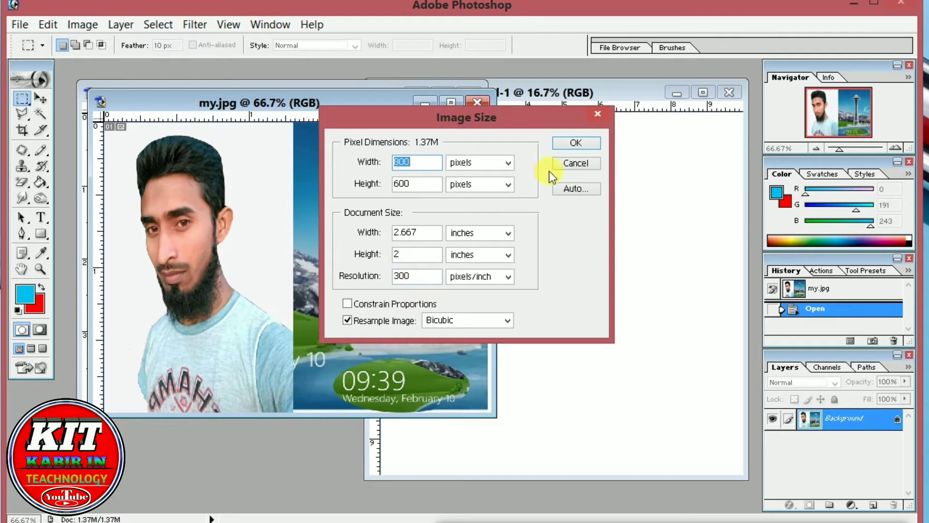
click(574, 144)
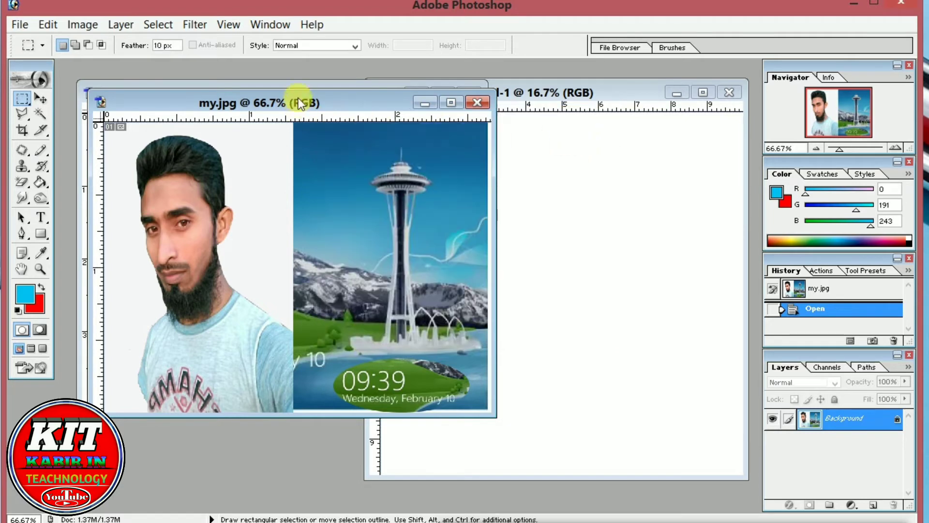
drag(298, 98, 329, 149)
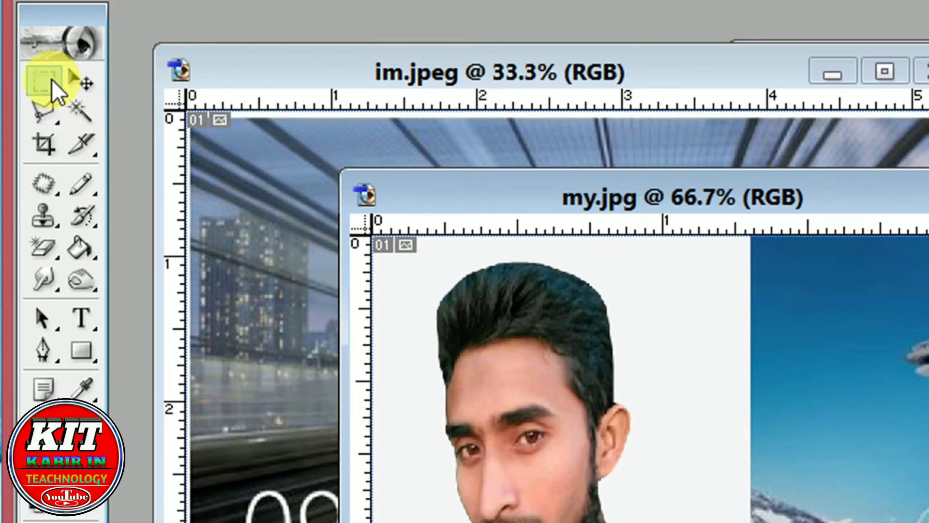
Step: Try the Crop tool, return to the Rectangular Marquee Tool after viewing its variants, and bring im.jpeg to the front
click(48, 149)
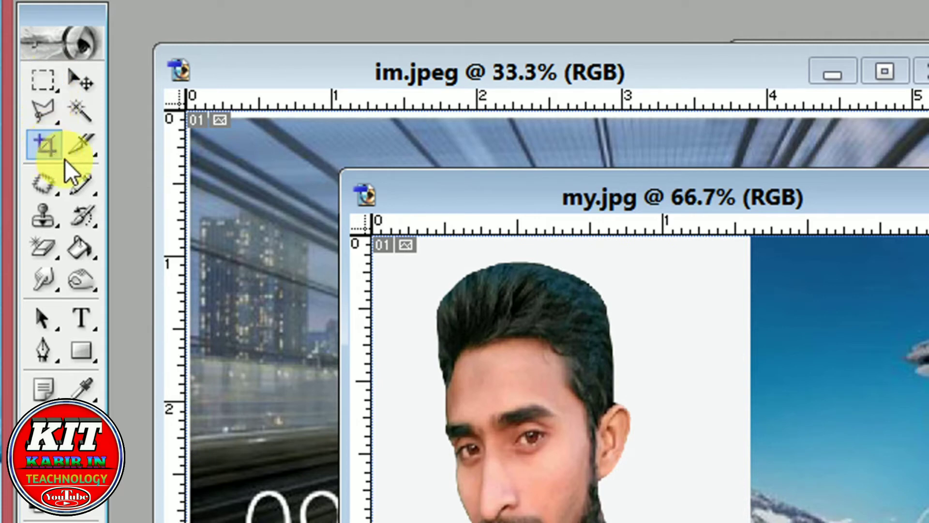
key(m)
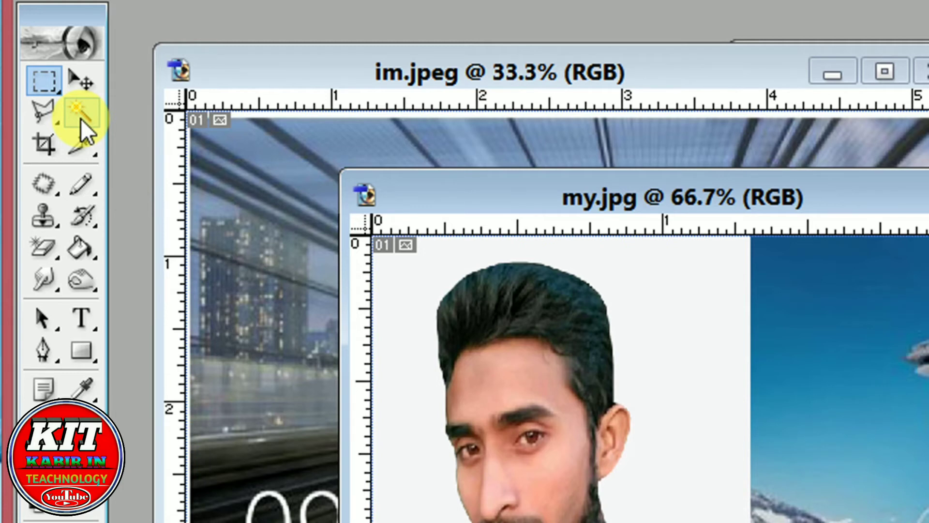
click(39, 83)
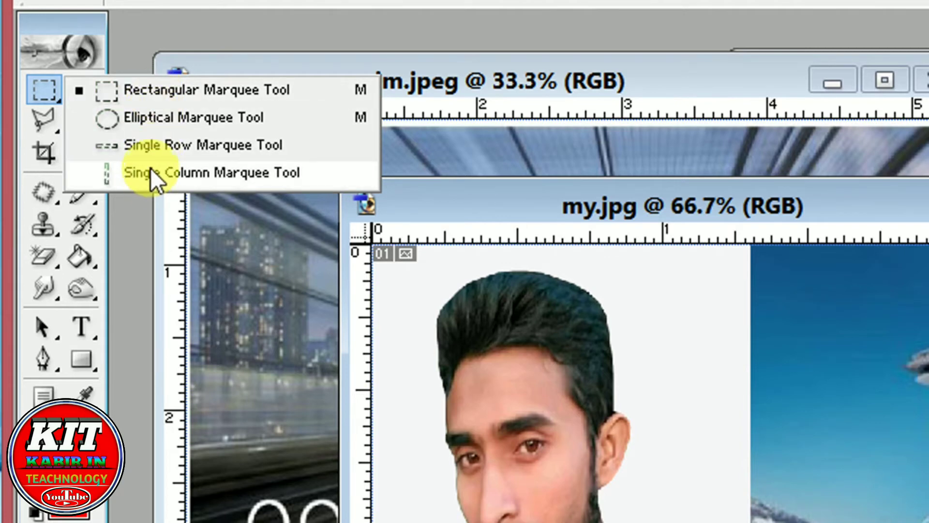
click(178, 97)
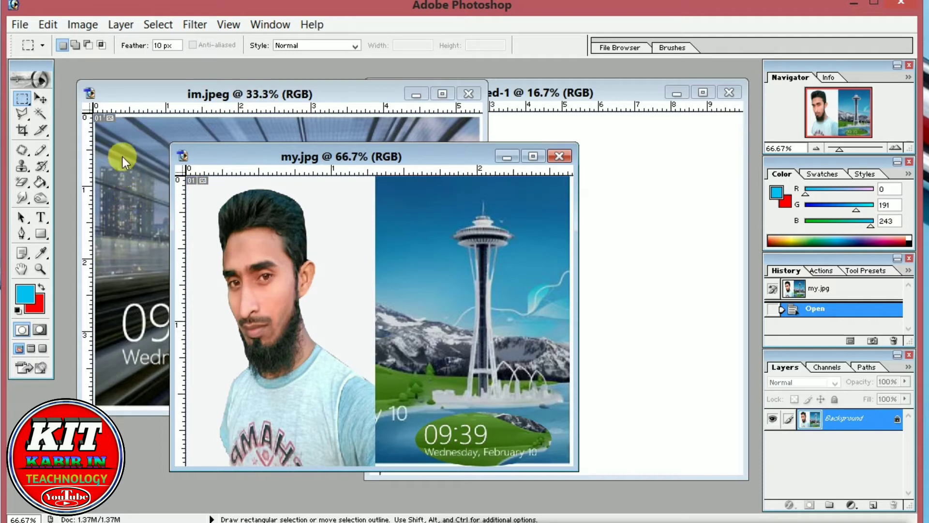
click(123, 156)
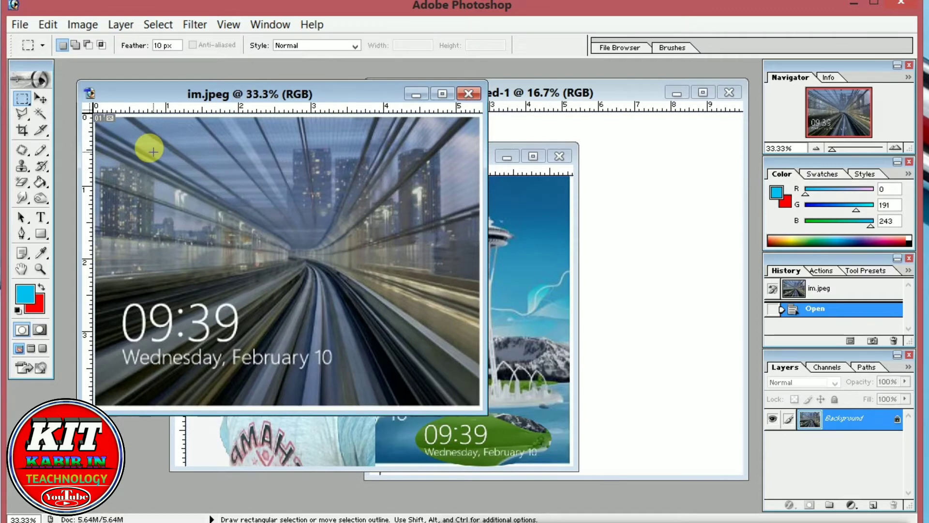
Step: Practise drawing rectangular marquee selections over different areas of im.jpeg, finishing with one around the point where the tracks converge
drag(153, 152, 245, 266)
drag(345, 387, 346, 388)
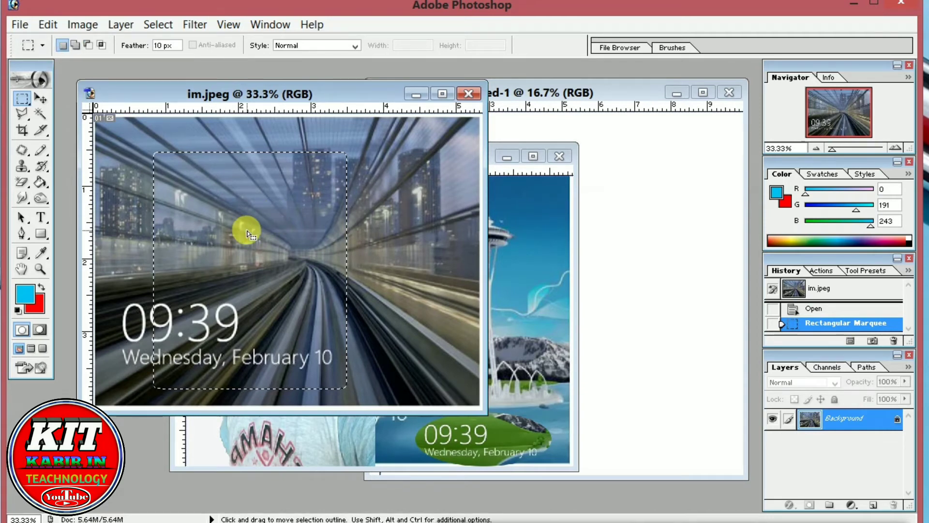
click(138, 146)
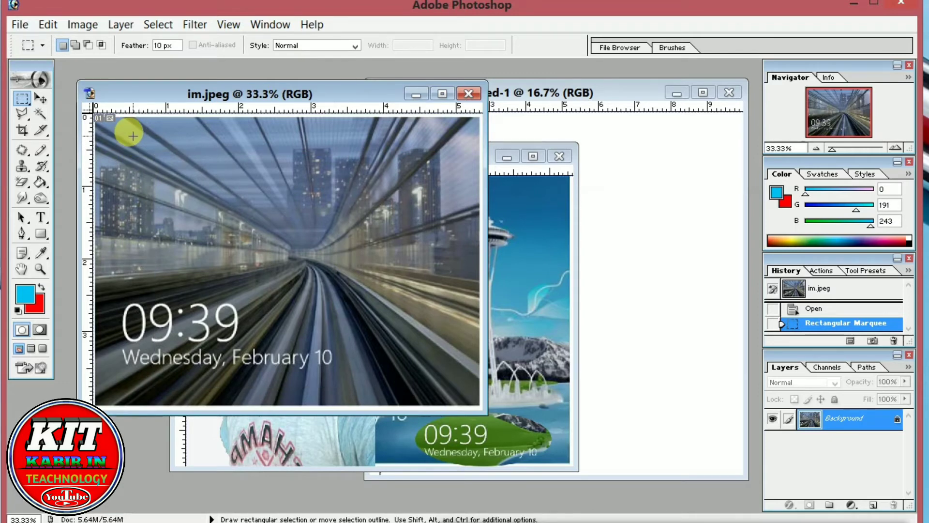
drag(133, 136, 250, 306)
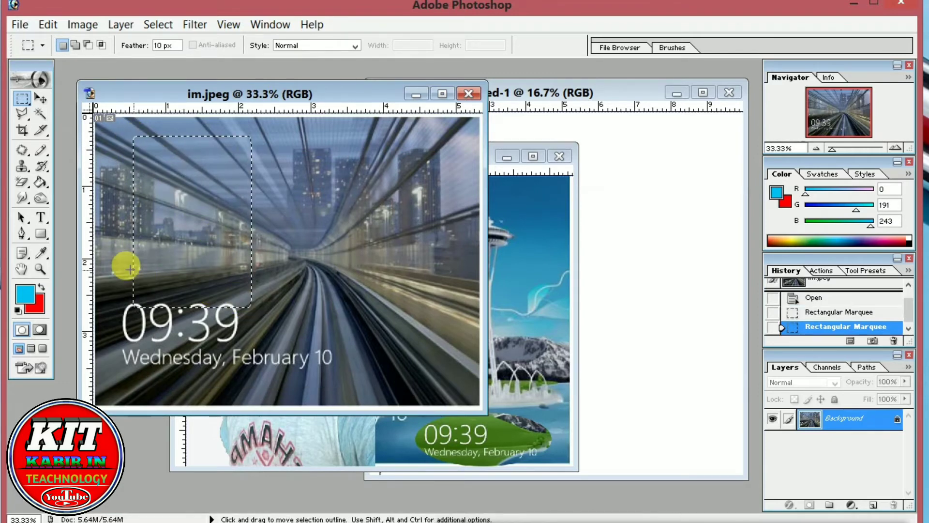
drag(127, 266, 260, 402)
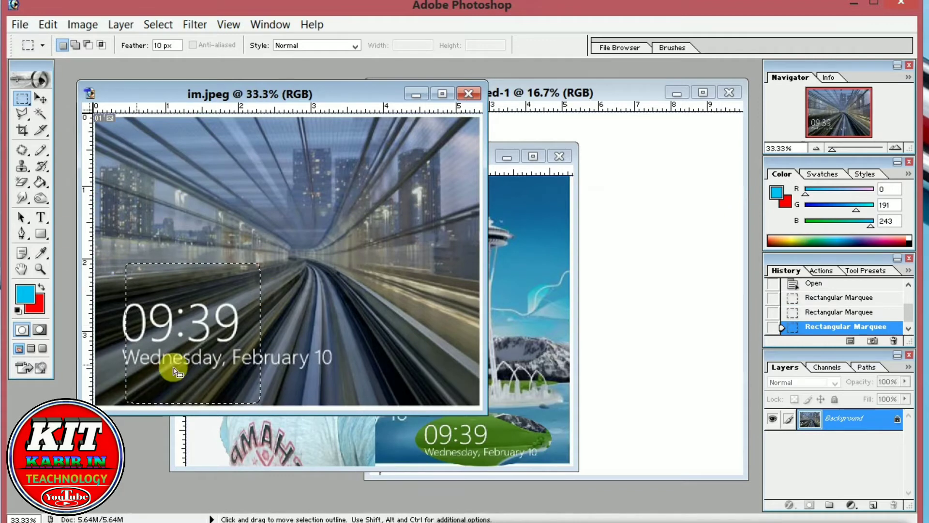
click(266, 264)
drag(256, 207, 352, 320)
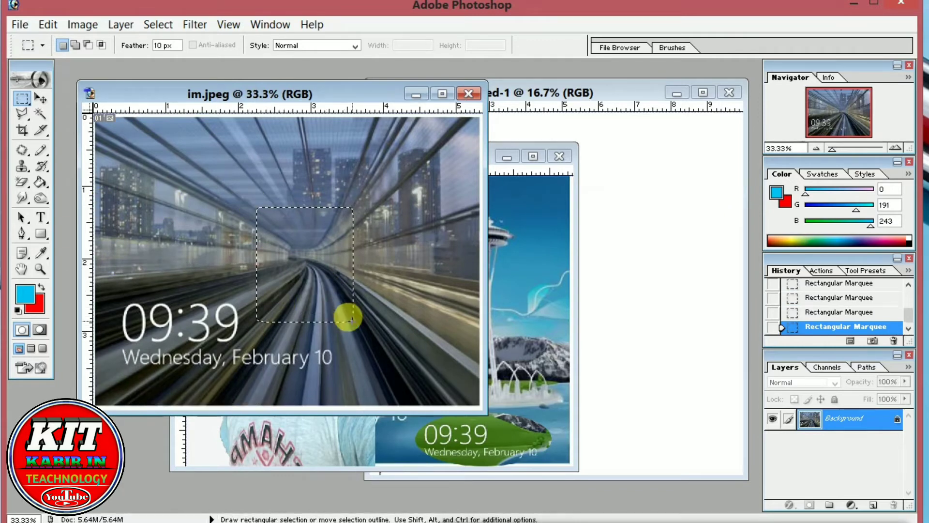
key(shift)
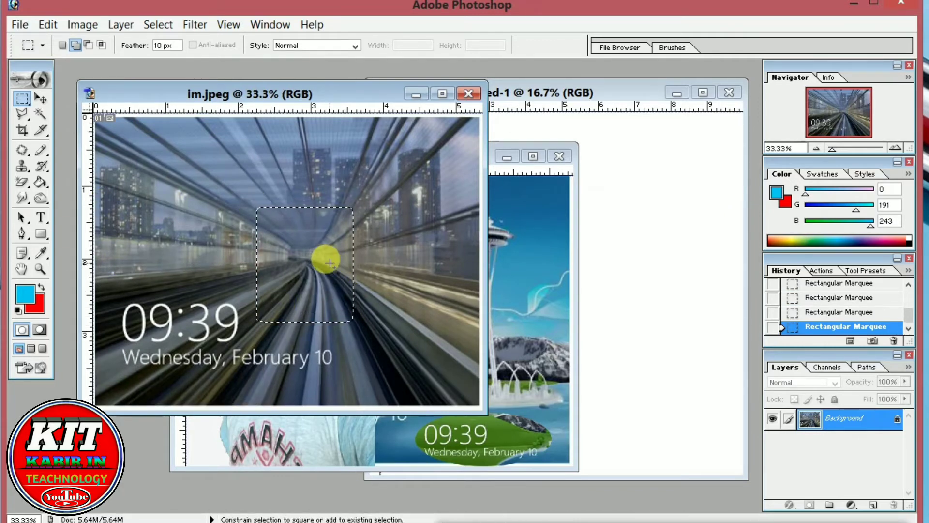
Step: Select the man's portrait in my.jpg with a rectangular marquee, copy it into Untitled-1 and position it near the canvas's upper centre
click(552, 251)
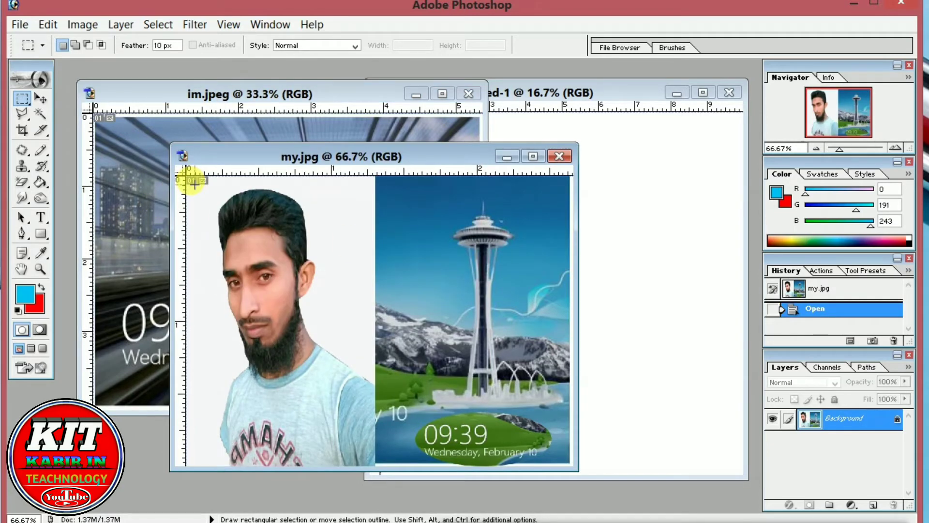
drag(194, 184, 375, 465)
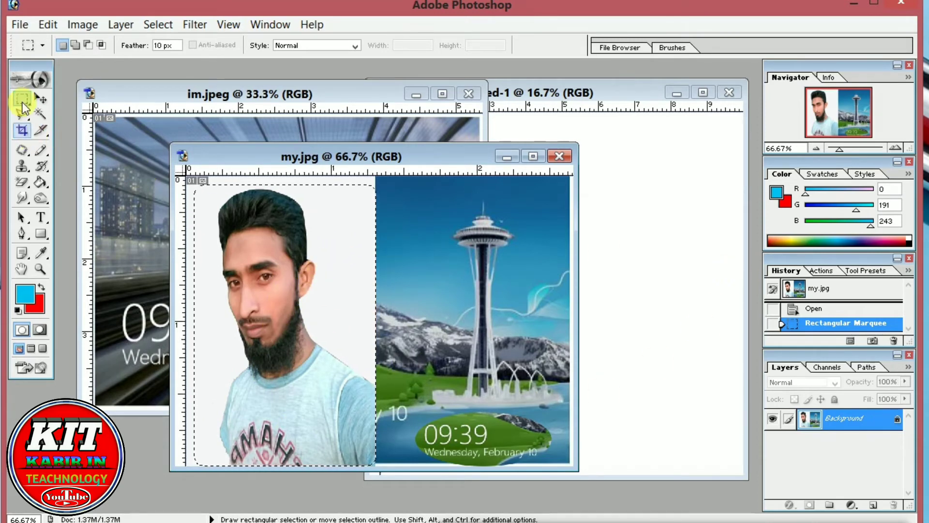
click(39, 95)
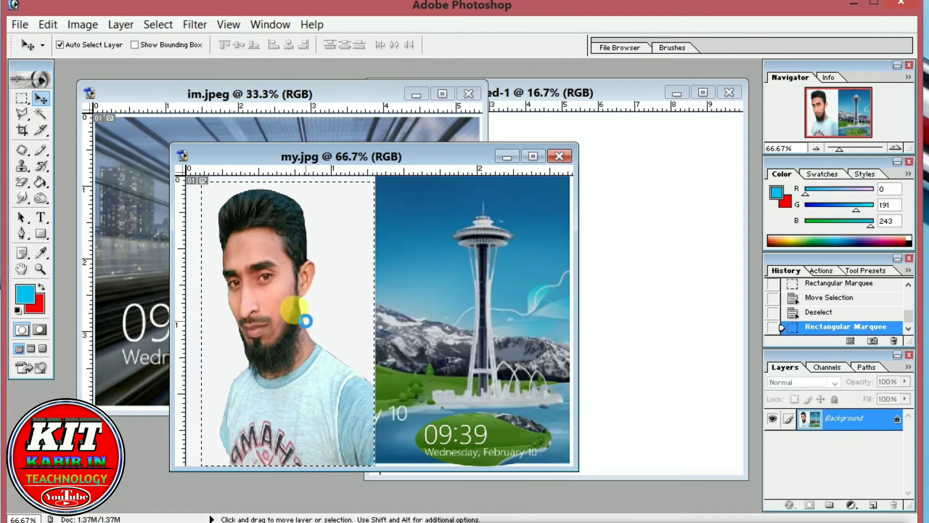
drag(305, 320, 658, 299)
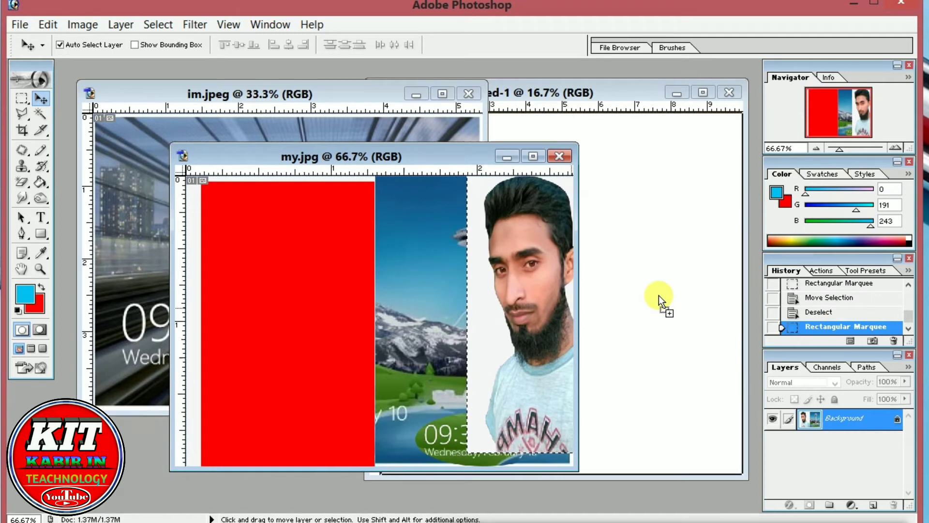
drag(659, 296, 561, 236)
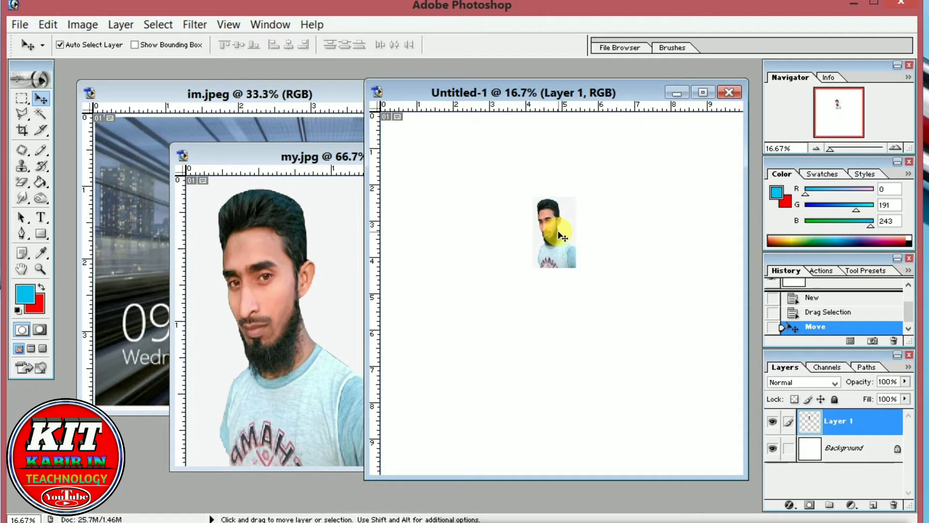
Step: Try duplicating the selected portrait over the tower scene in my.jpg, and undo the duplicate and the selection
click(266, 224)
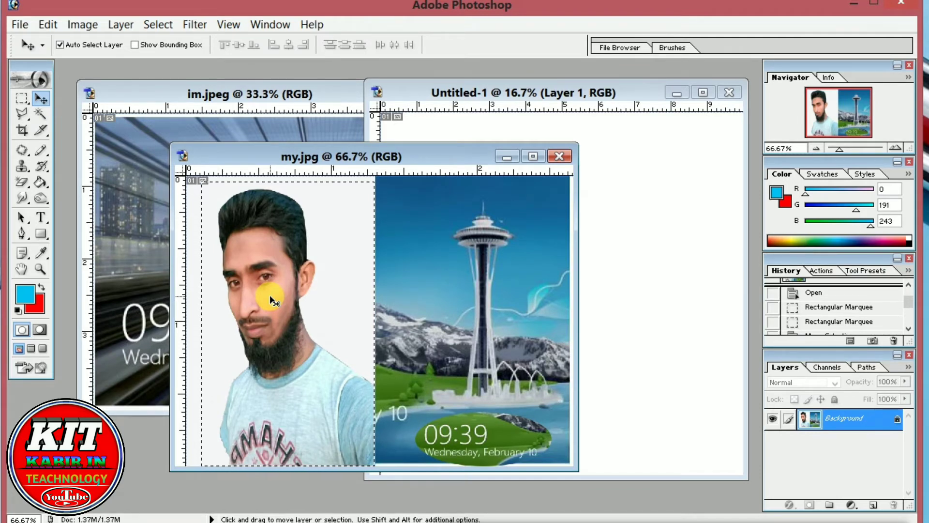
key(alt)
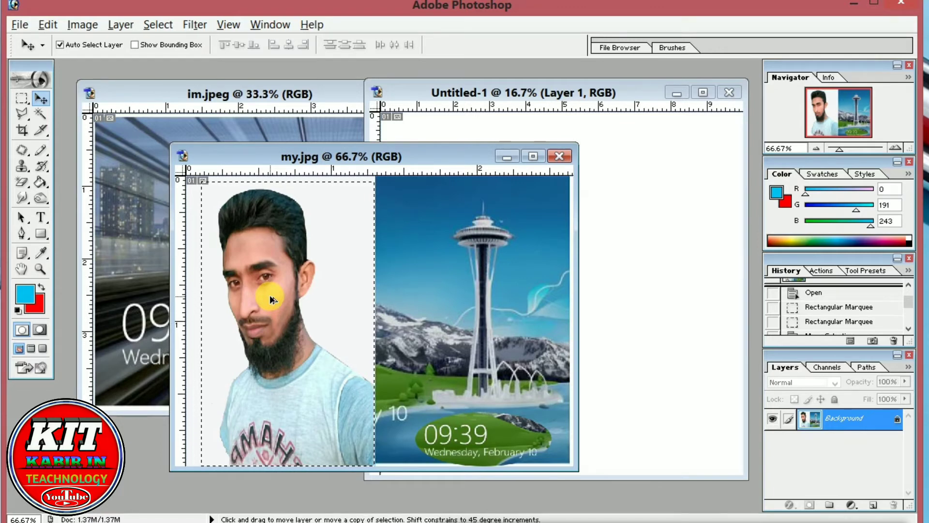
drag(271, 299, 462, 303)
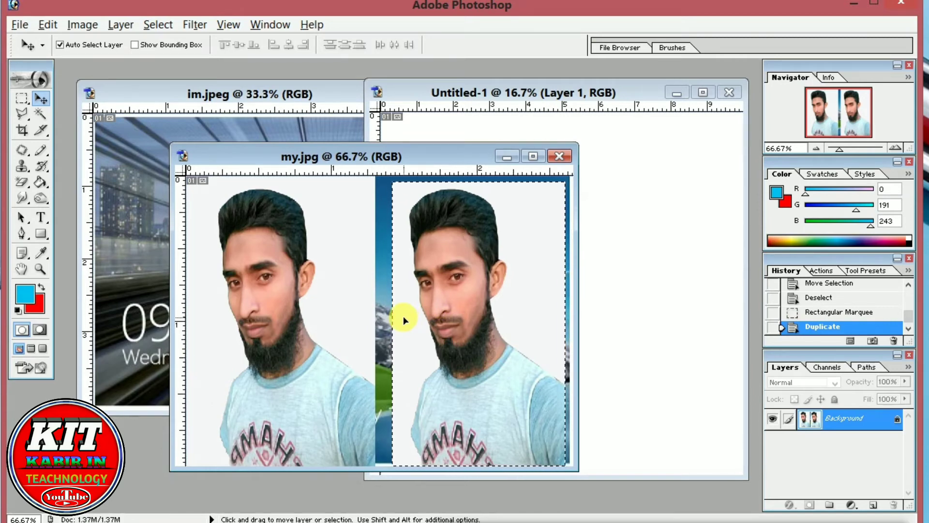
key(ctrl+z)
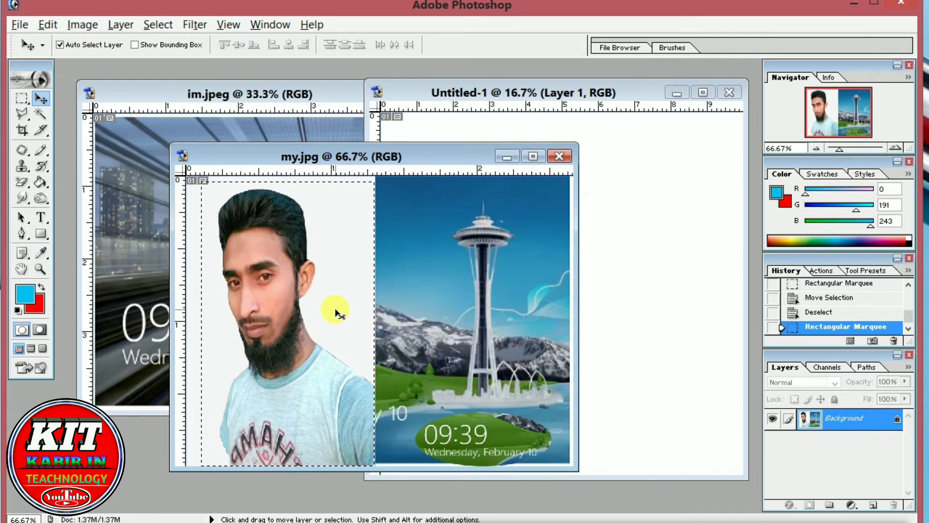
key(ctrl+alt+z)
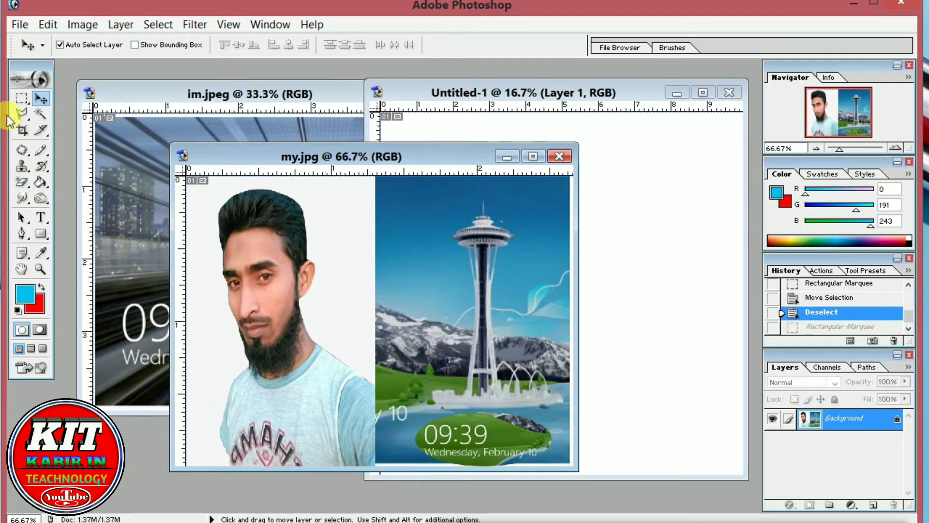
Step: Select the tower in my.jpg with a rectangular marquee and activate the Move tool
click(21, 98)
drag(421, 202, 556, 416)
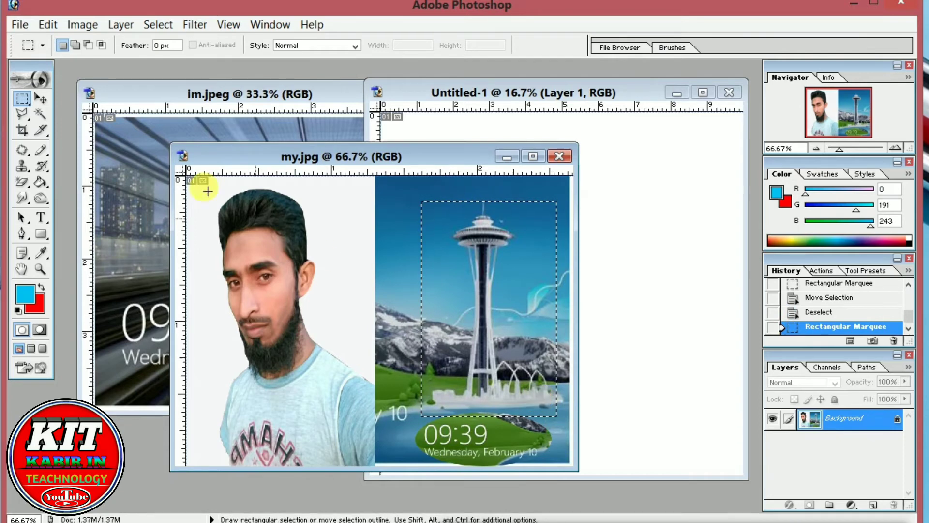
click(40, 103)
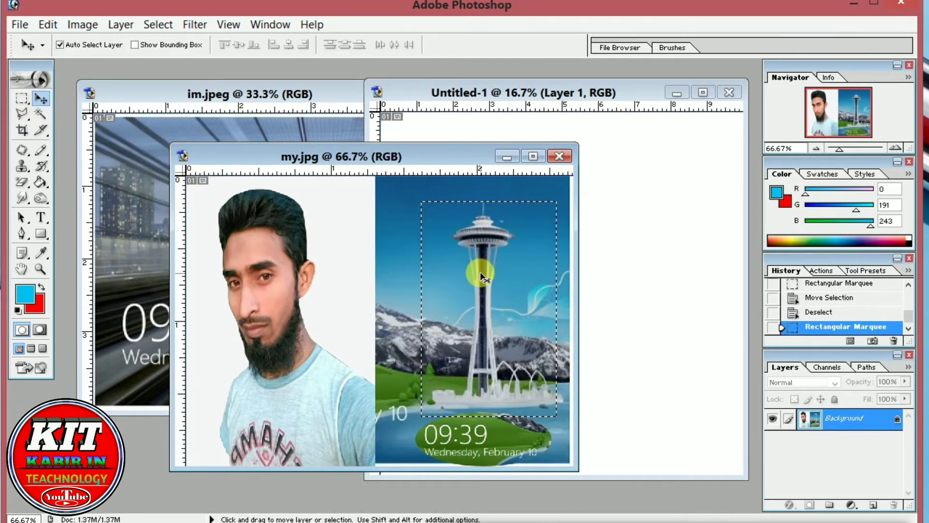
Step: Try moving the selected tower area over the man in my.jpg, and undo the move
drag(481, 273, 300, 265)
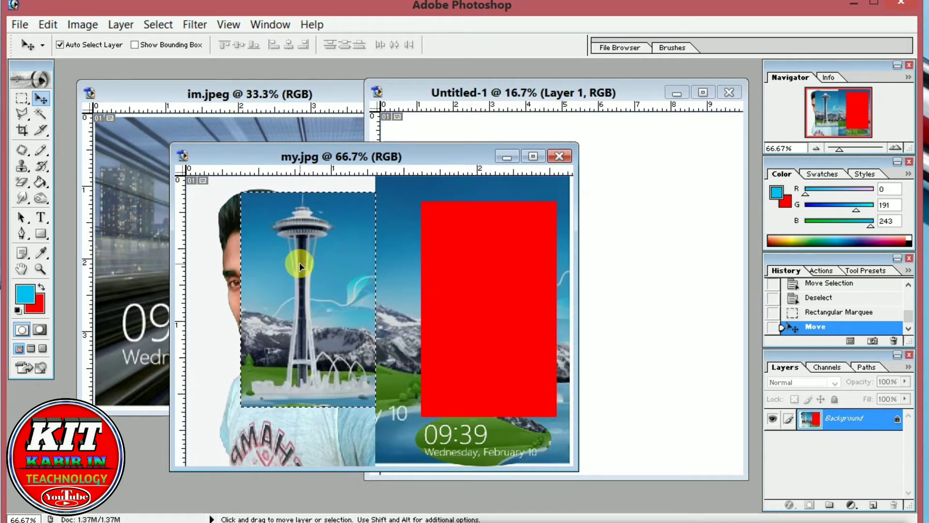
key(alt)
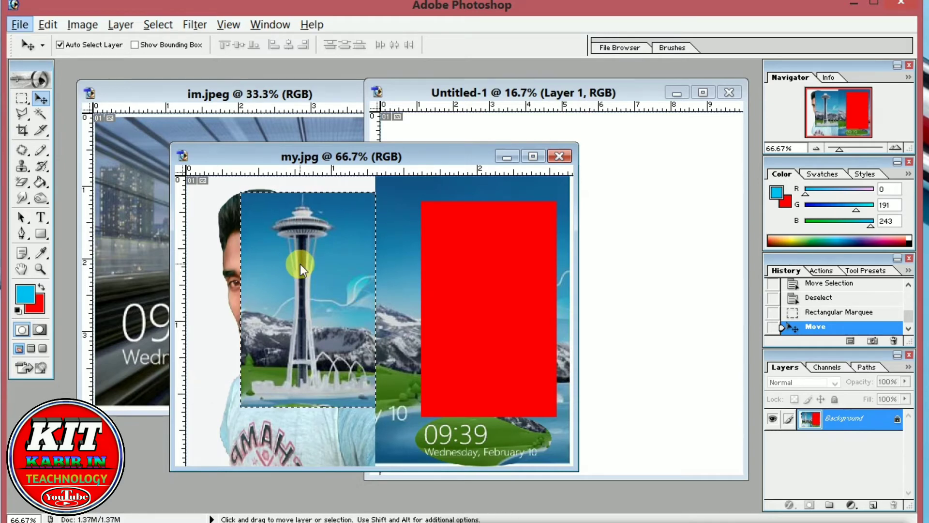
key(ctrl+z)
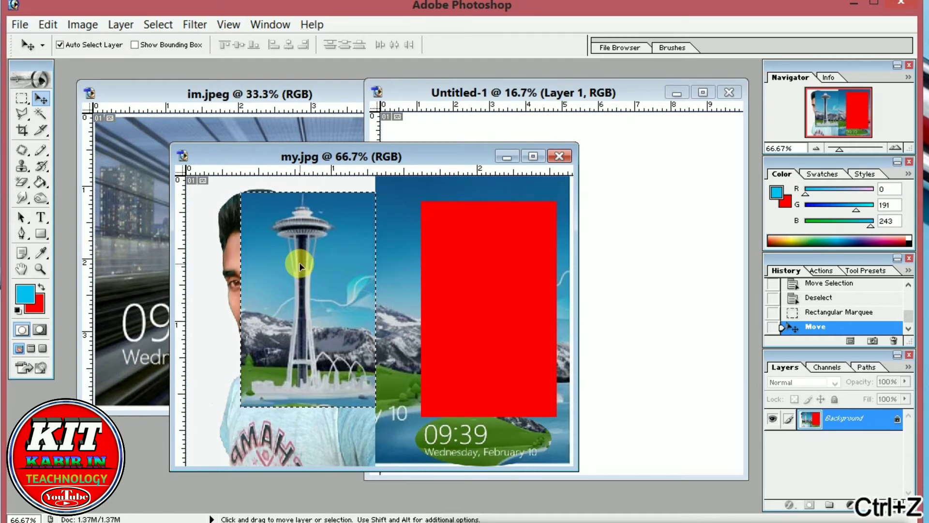
key(ctrl+z)
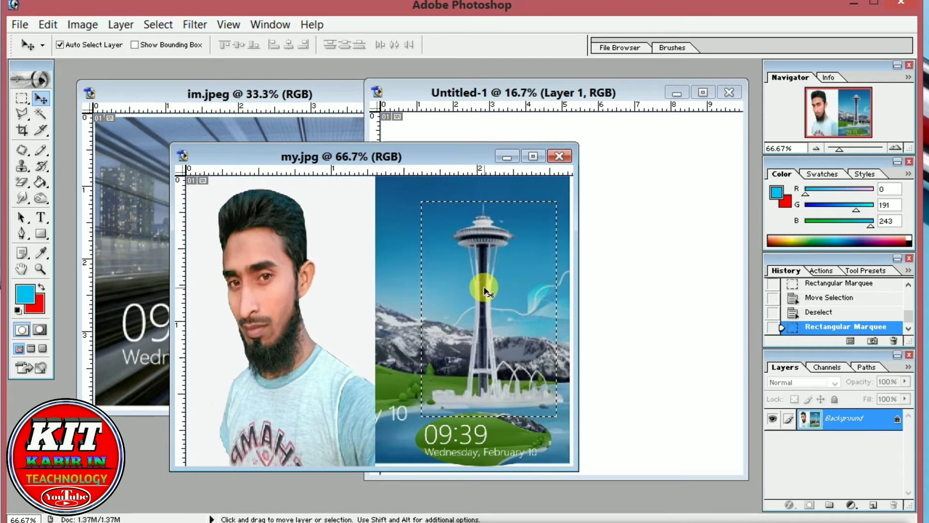
Step: Copy the selected tower area from my.jpg into Untitled-1, placing it directly beside the portrait
drag(485, 290, 594, 234)
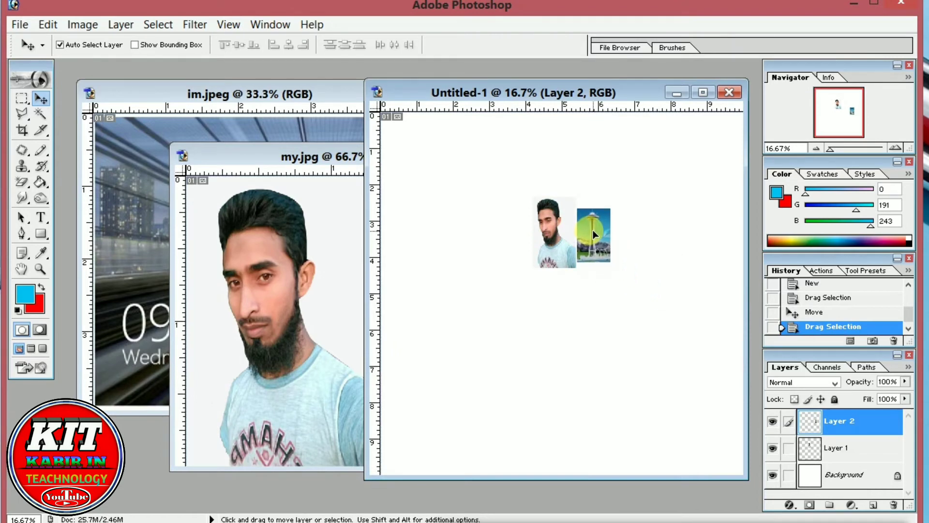
Step: Clear the selection in my.jpg with the Elliptical Marquee Tool, and draw and position an oval selection around the man's head
click(280, 277)
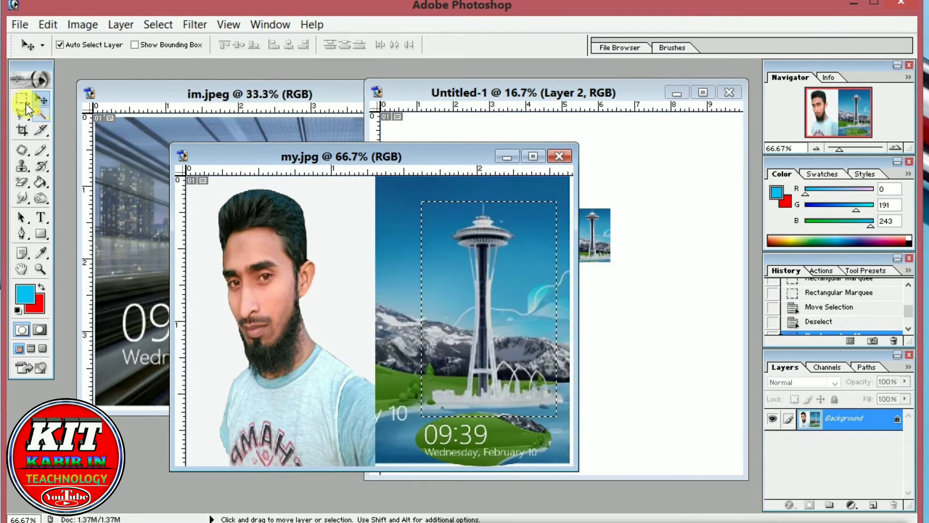
drag(24, 103, 24, 107)
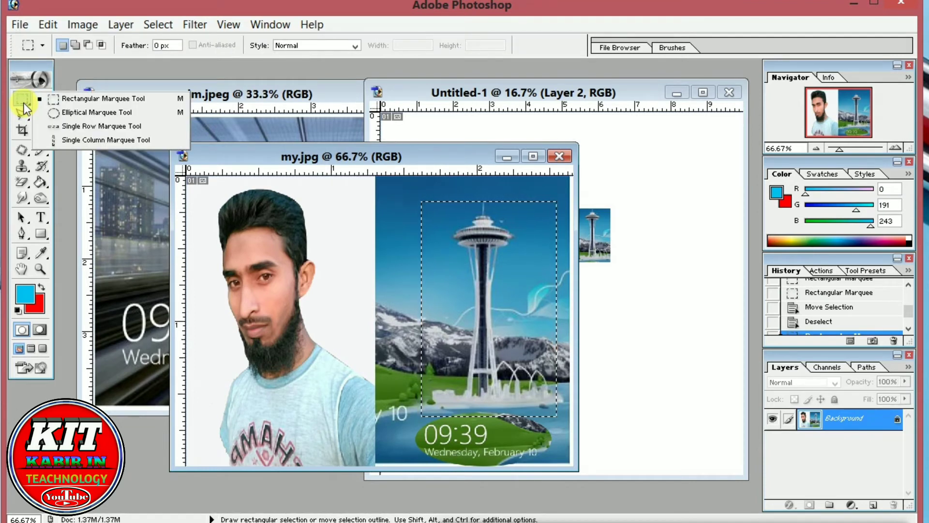
click(111, 116)
click(382, 251)
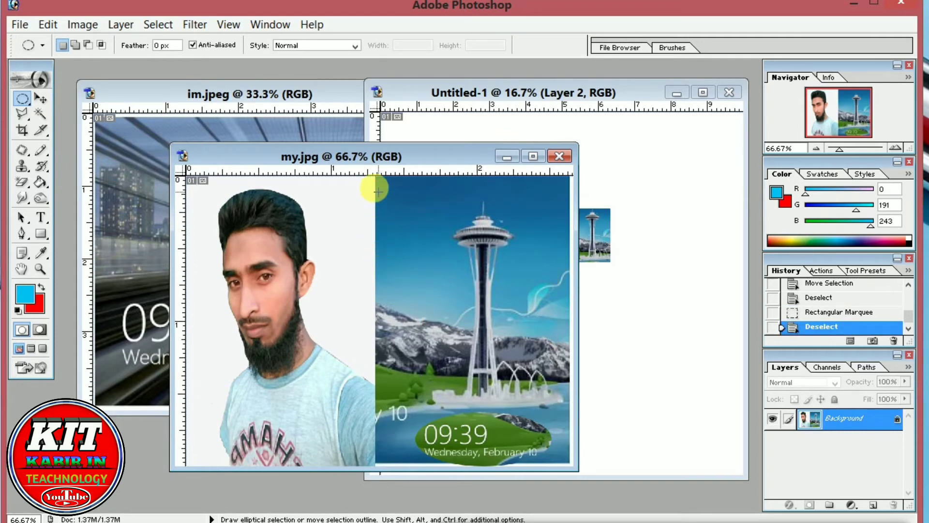
drag(202, 192, 356, 407)
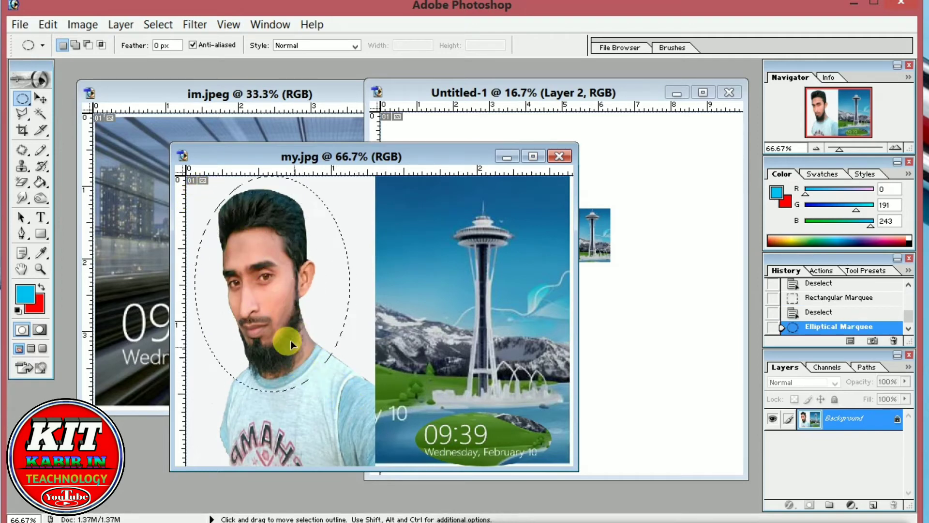
drag(265, 328, 271, 334)
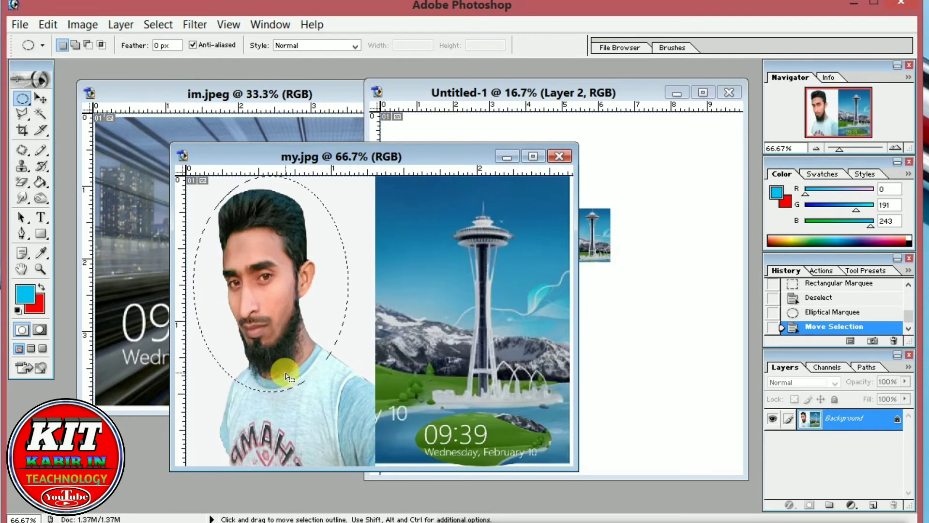
Step: Practise drawing wide and narrow elliptical selections over the man and the tower scene in my.jpg
drag(349, 230, 561, 315)
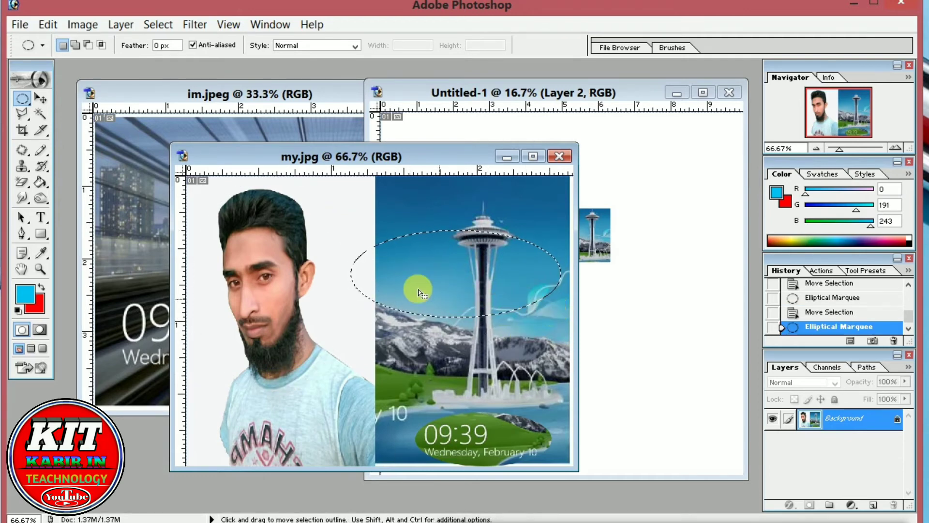
drag(227, 208, 442, 292)
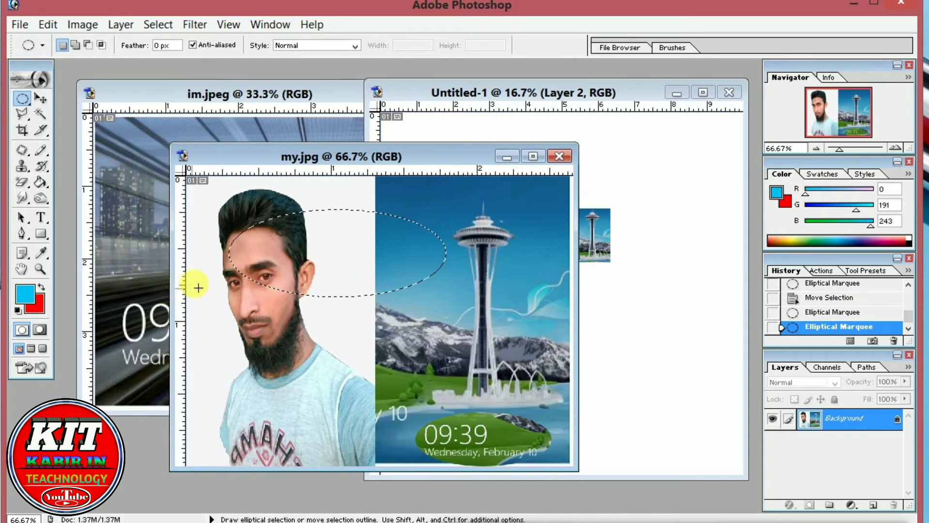
drag(204, 286, 427, 357)
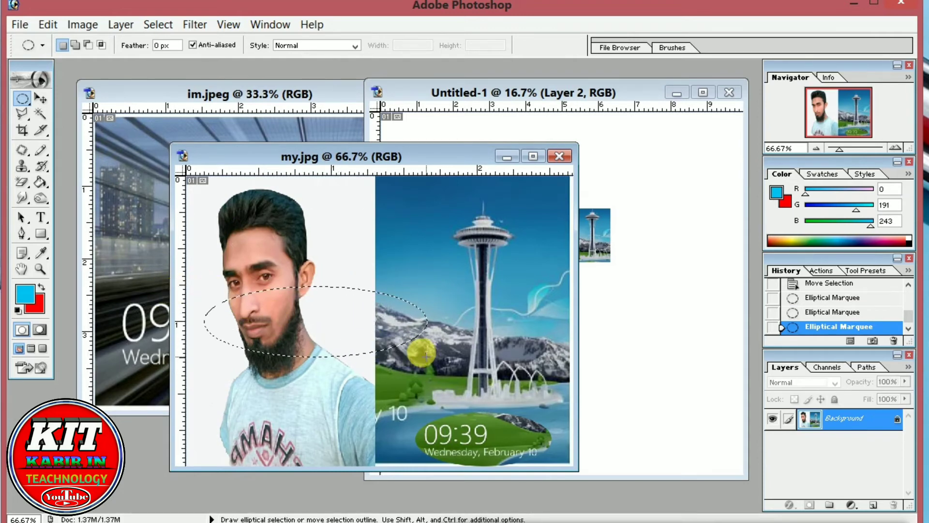
drag(324, 204, 325, 220)
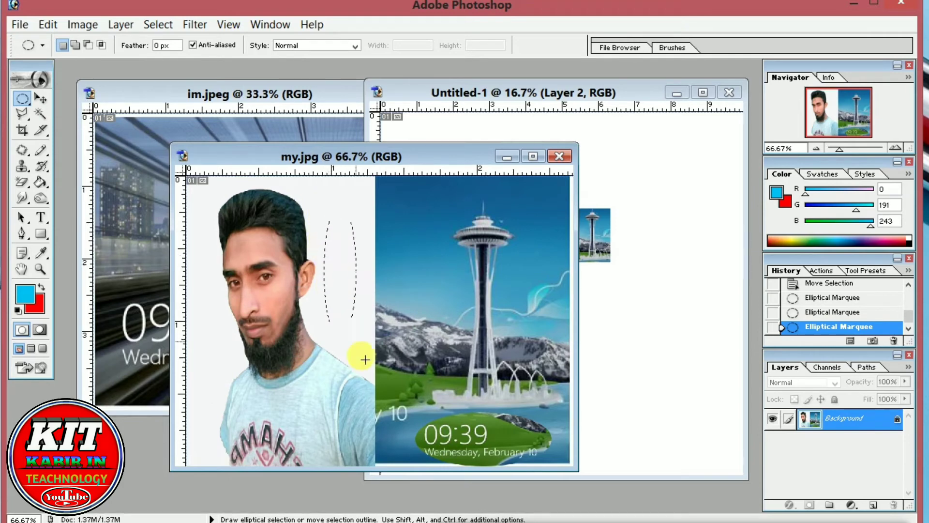
drag(365, 359, 374, 390)
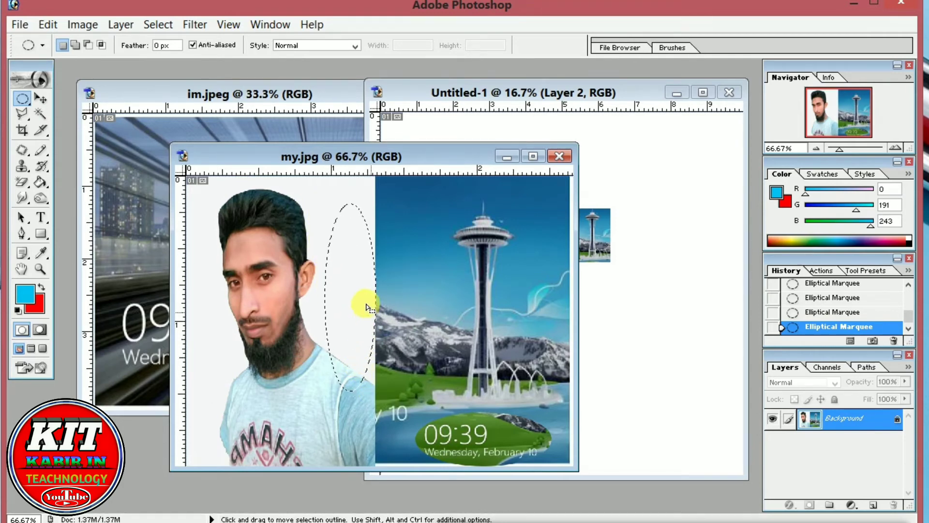
Step: Select the tower in my.jpg with a tall elliptical marquee and activate the Move tool
drag(347, 290, 481, 278)
drag(432, 182, 528, 419)
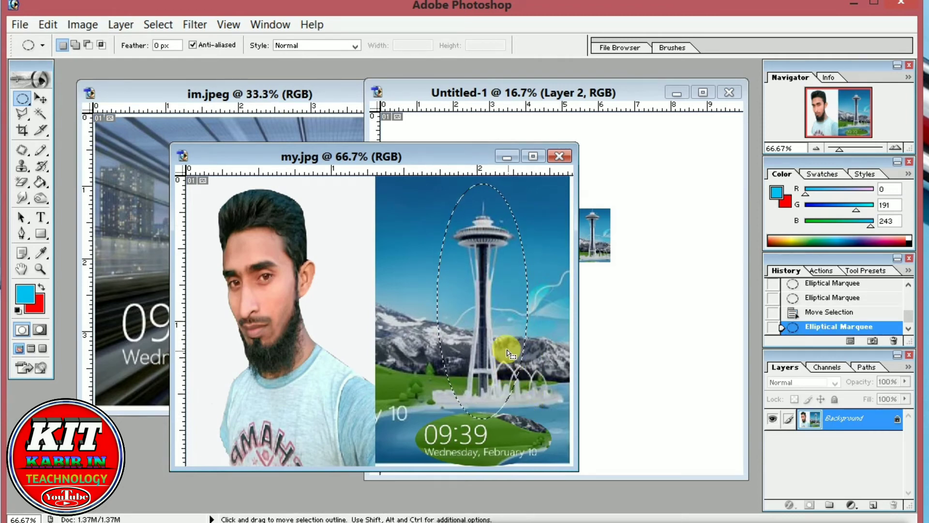
click(42, 98)
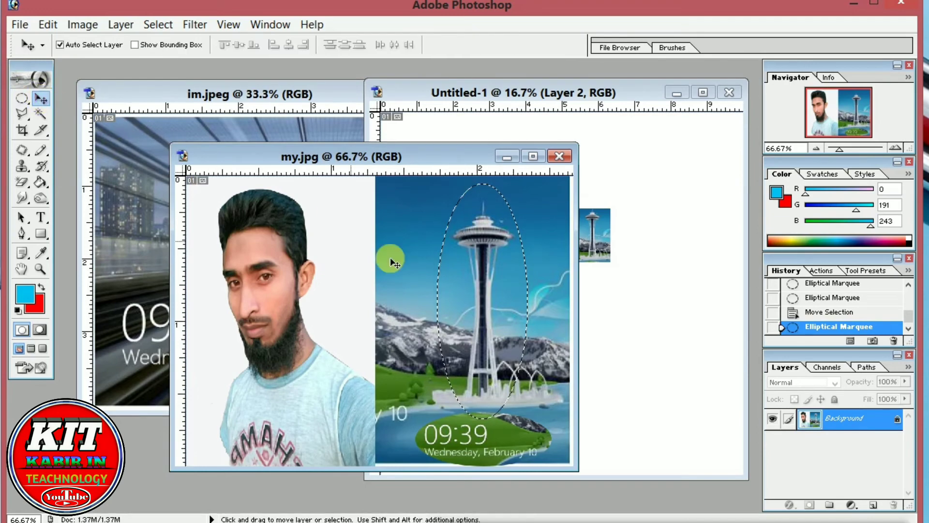
Step: Copy the oval tower selection from my.jpg into Untitled-1, and place a duplicate of the tower beside the man in my.jpg
drag(472, 287, 700, 290)
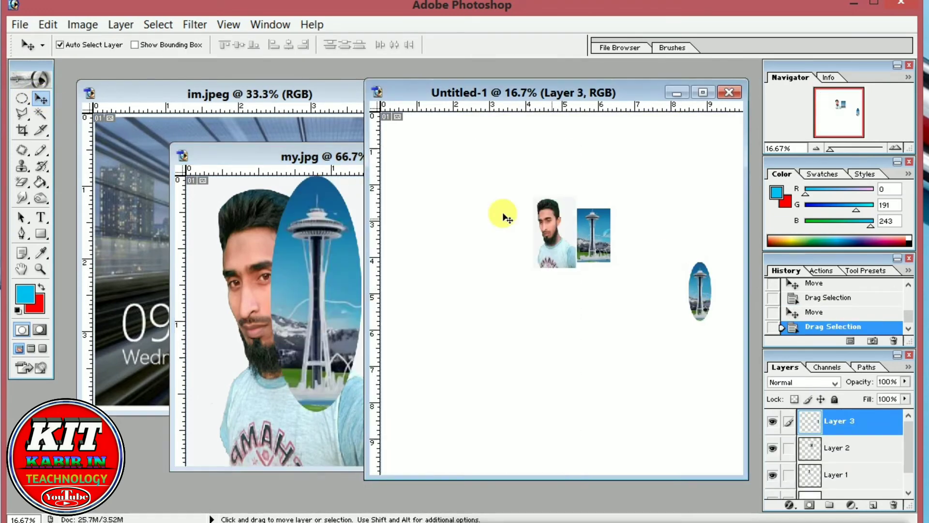
click(307, 318)
key(ctrl+z)
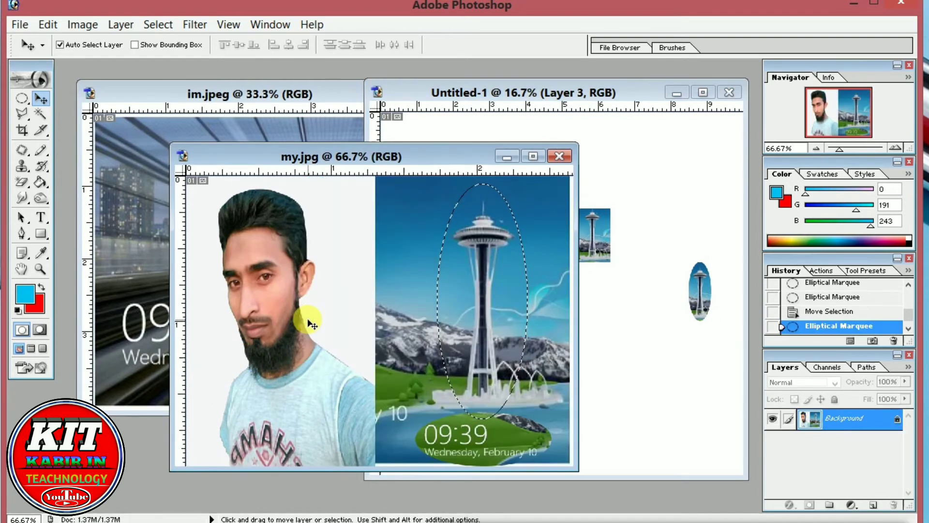
drag(480, 301, 359, 297)
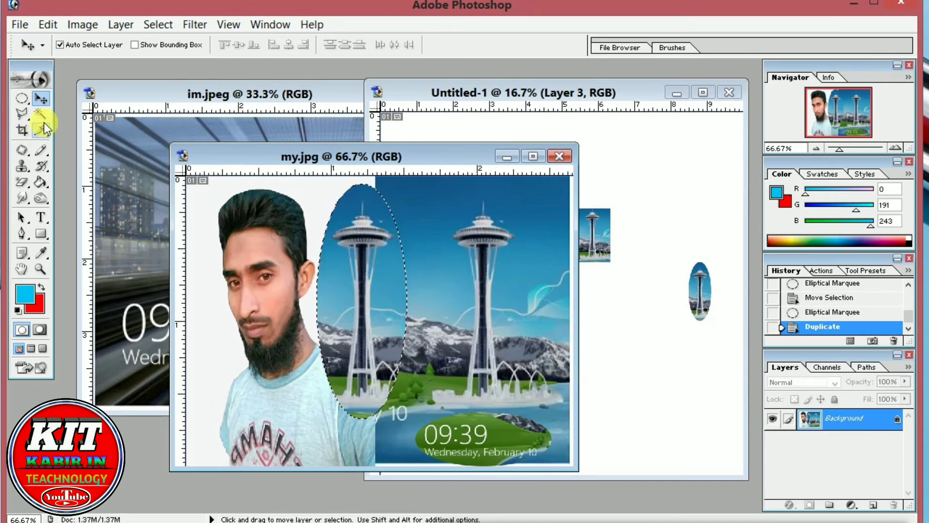
Step: Place single-row marquee selections across the man's hair and eyes in my.jpg with the Single Row Marquee Tool
click(19, 100)
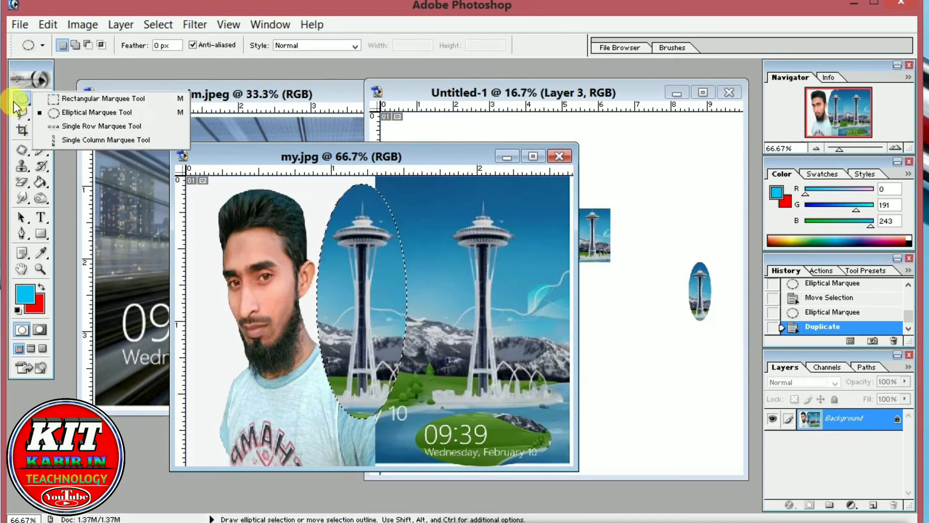
click(91, 124)
click(281, 213)
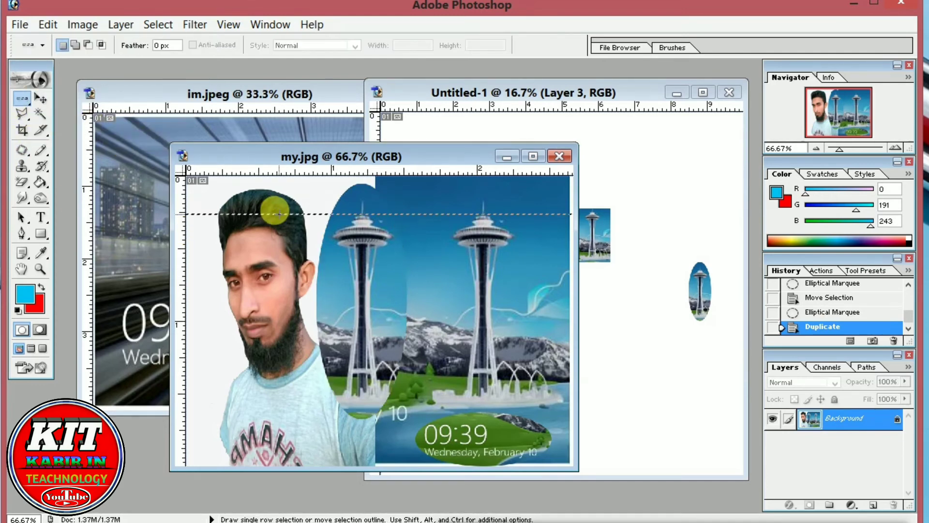
click(300, 273)
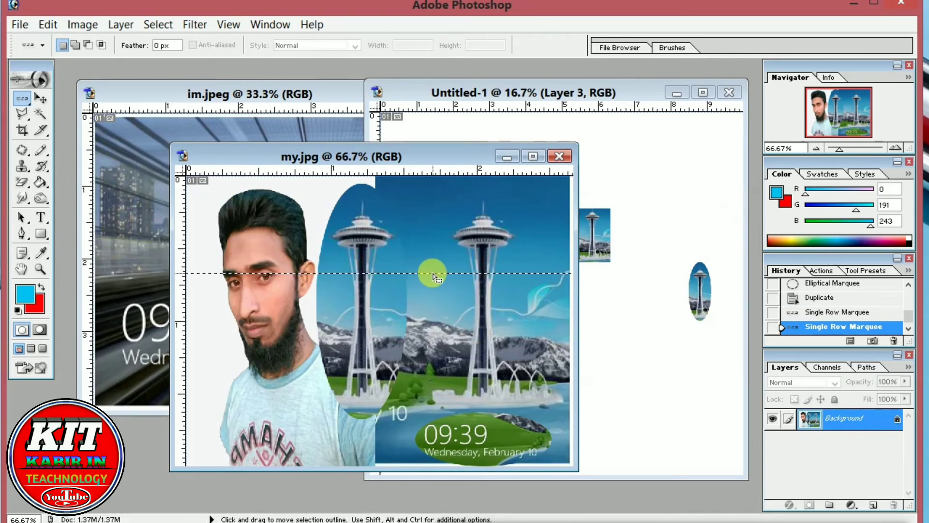
Step: Practise placing single-column selections between the man and the duplicated tower in my.jpg with the Single Column Marquee Tool
click(19, 100)
click(109, 141)
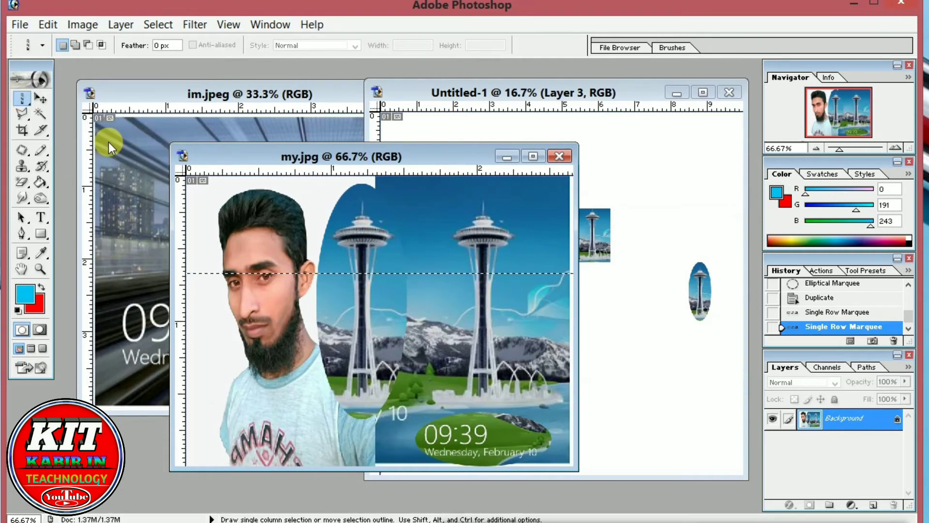
click(375, 361)
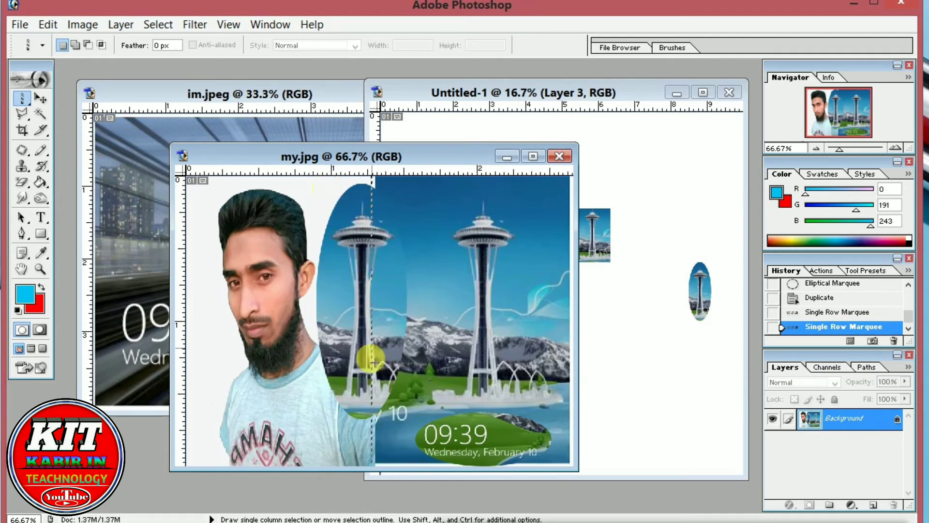
click(342, 301)
click(321, 276)
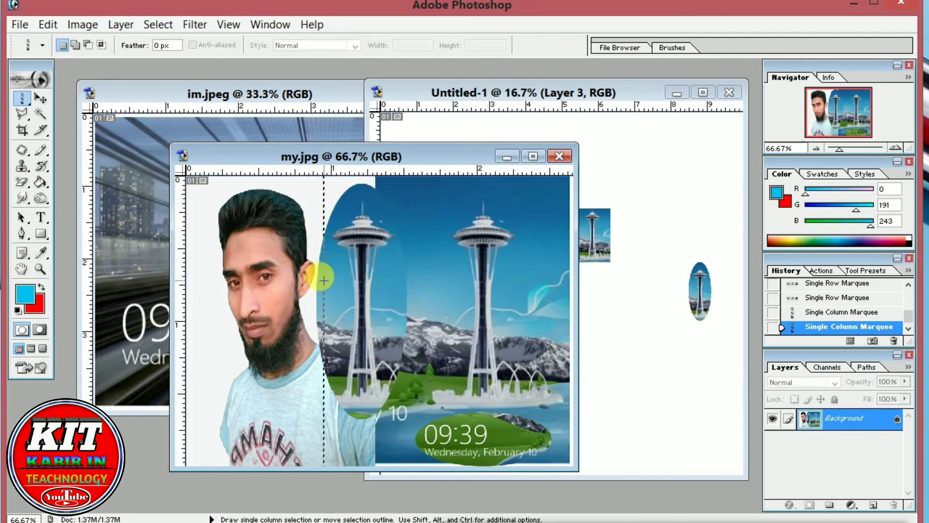
click(339, 242)
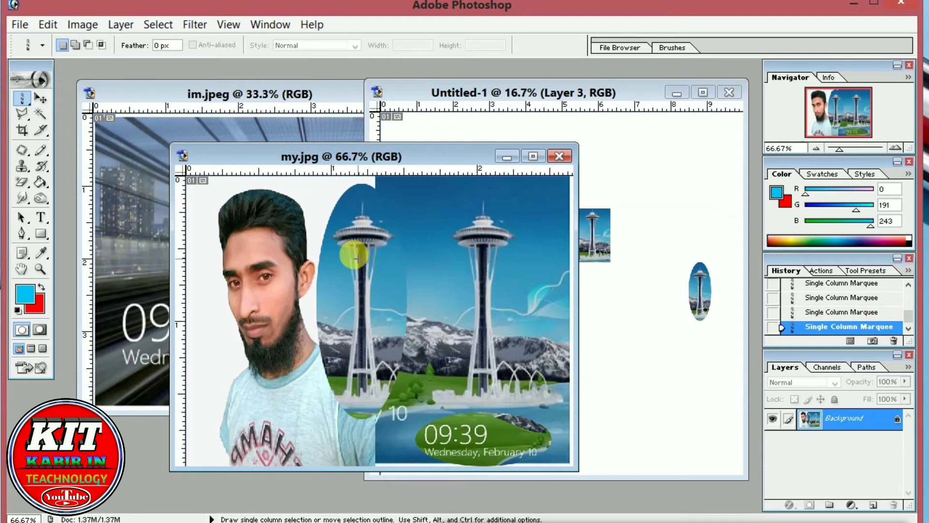
Step: Draw a rectangular marquee in my.jpg spanning from the man's head to the original tower
click(21, 101)
click(81, 100)
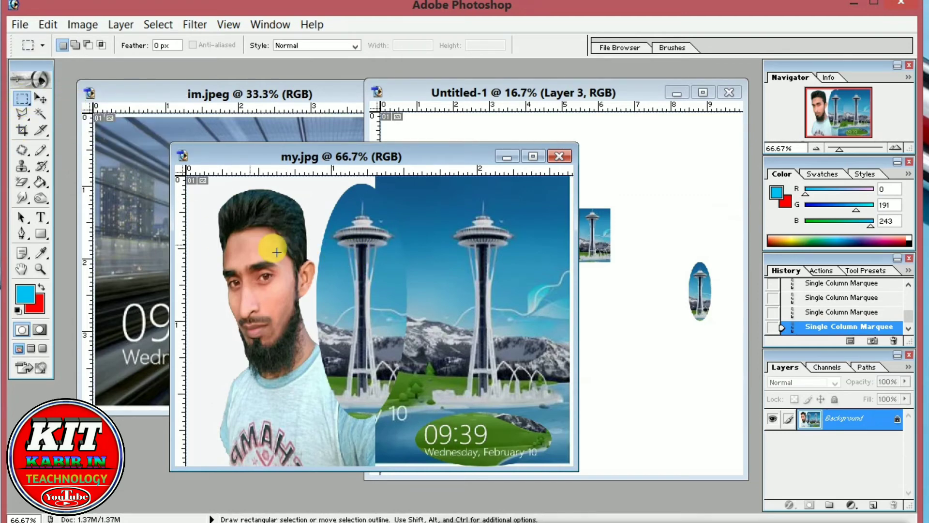
drag(223, 202, 490, 379)
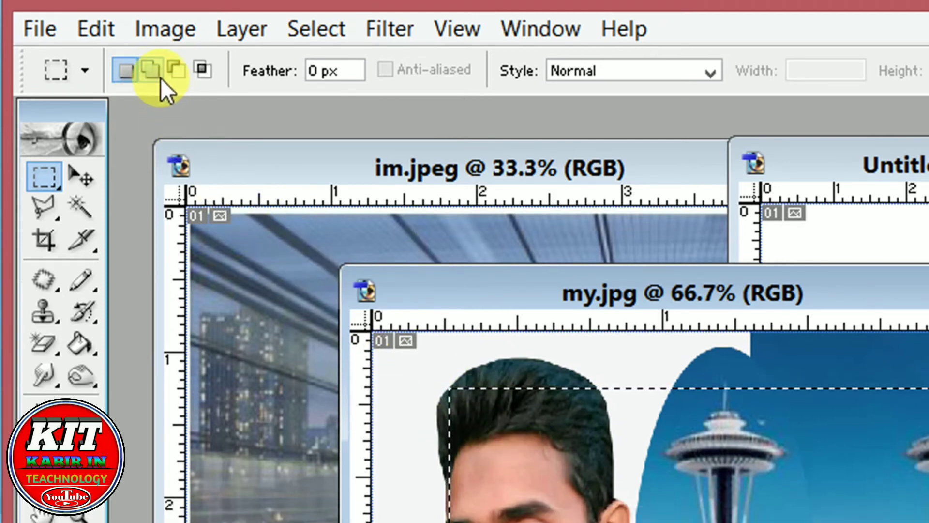
Step: Add overlapping rectangles beside the man's head, over his shirt and over the tower scene to the selection
click(161, 75)
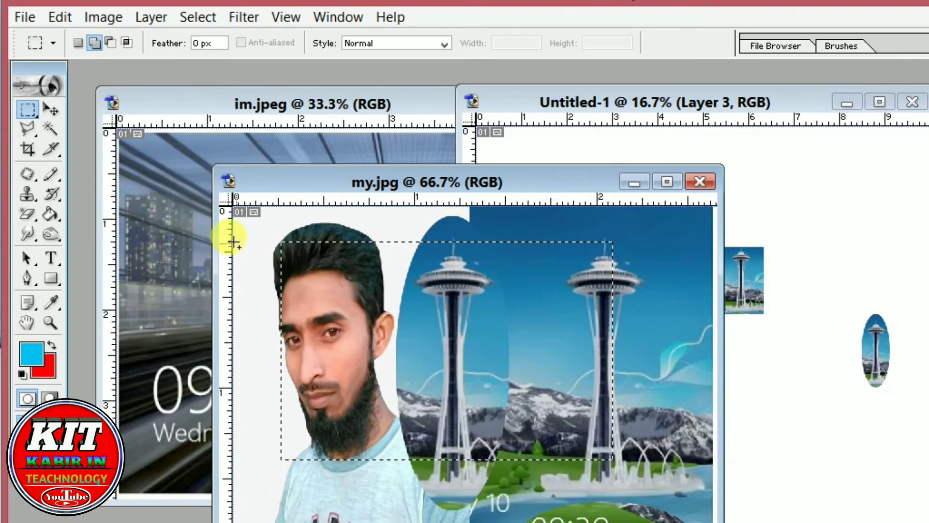
drag(247, 243, 395, 453)
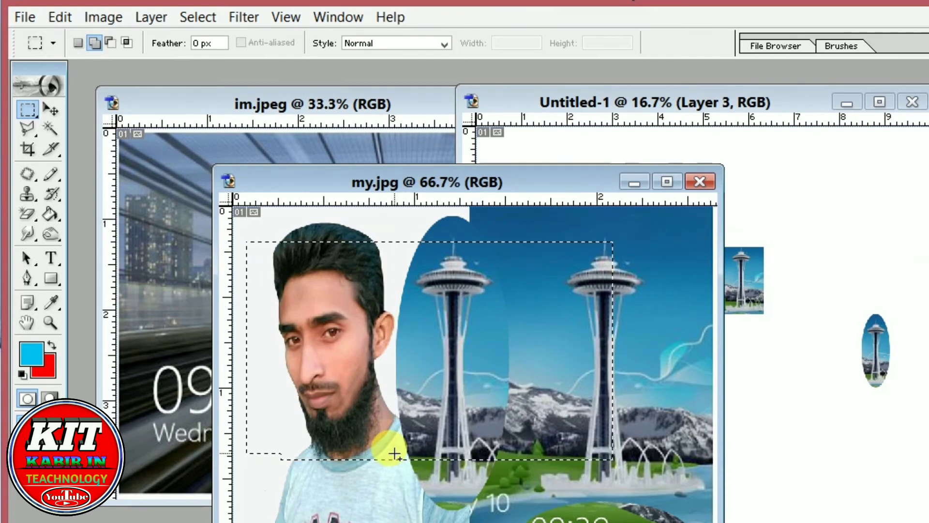
drag(308, 420, 434, 520)
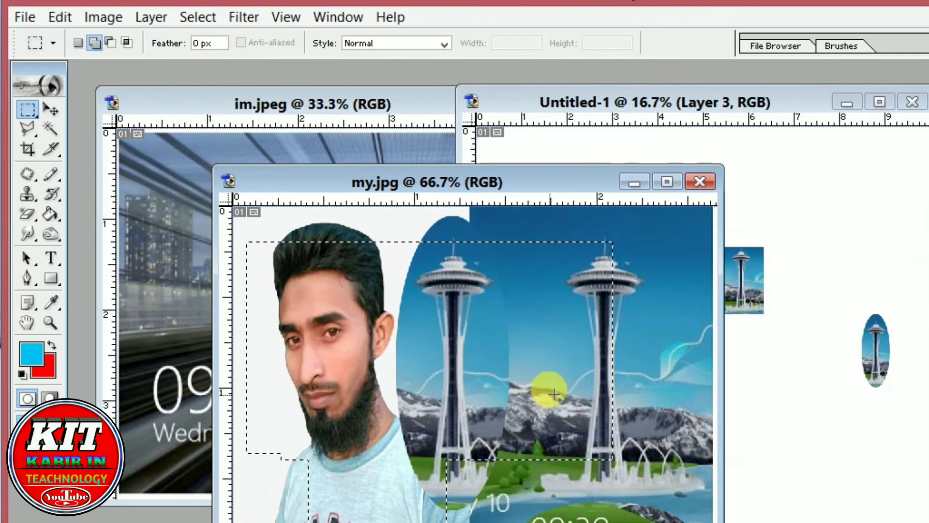
drag(556, 393, 689, 518)
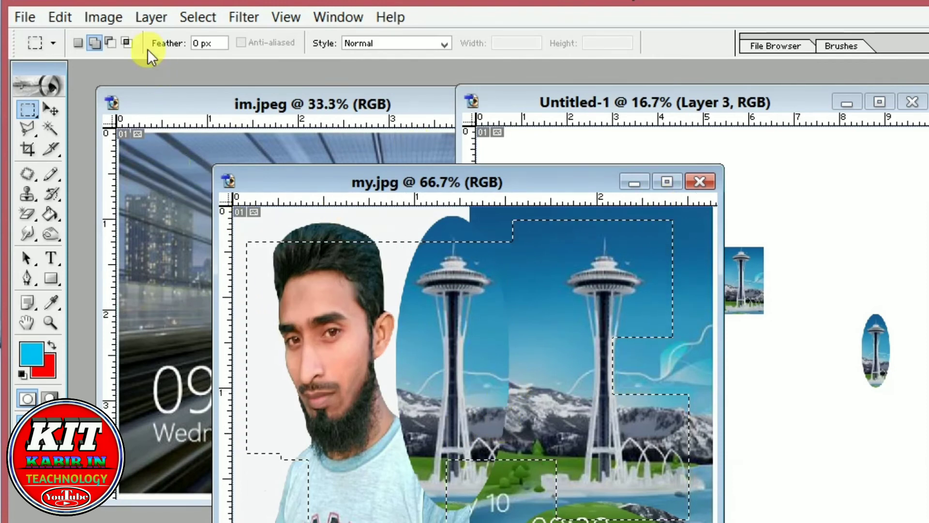
Step: Subtract rectangles over the man's upper face and the duplicated tower from the selection
click(112, 42)
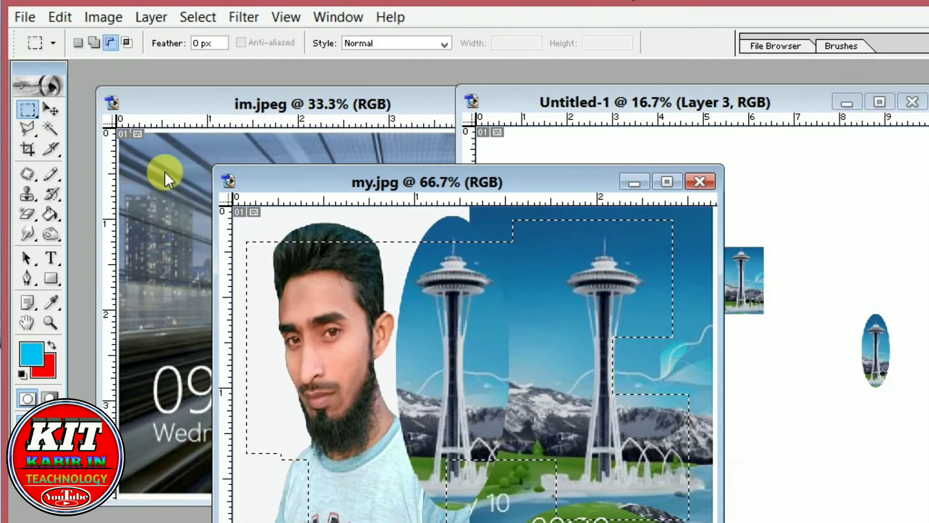
drag(265, 216, 398, 365)
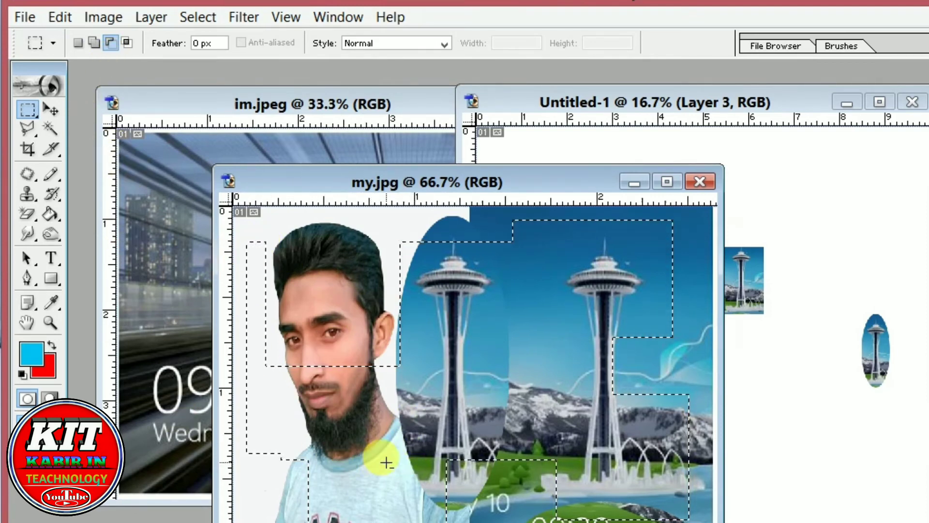
drag(383, 230, 549, 409)
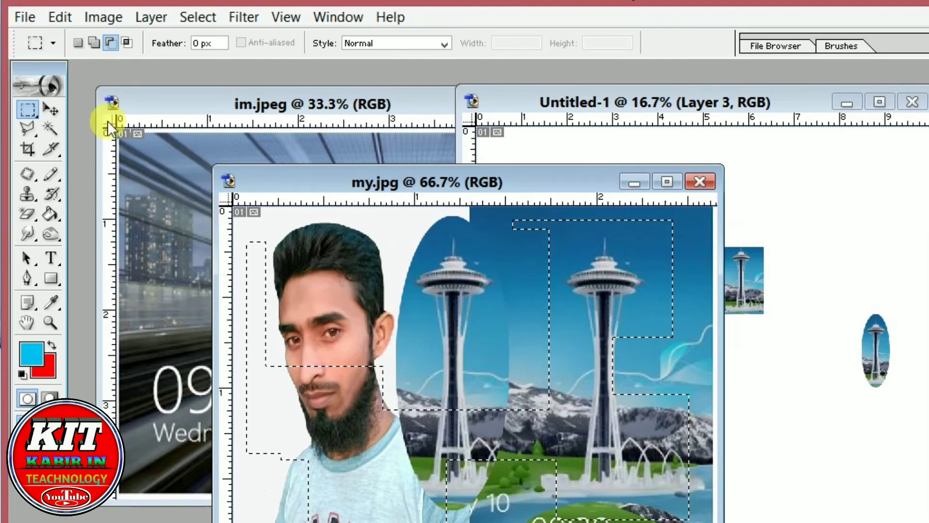
Step: Set the marquee to intersect with the selection, try a rectangle over the man's head, and undo the result
click(128, 43)
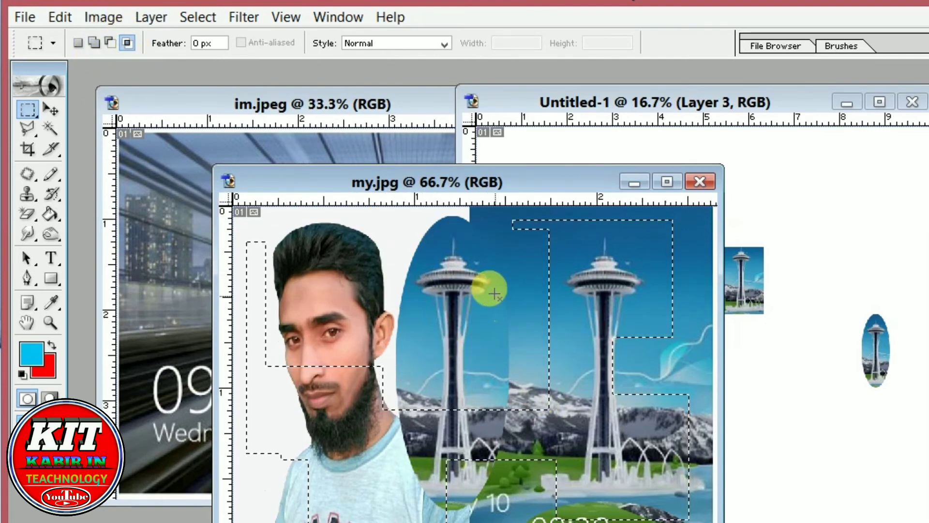
drag(233, 221, 358, 442)
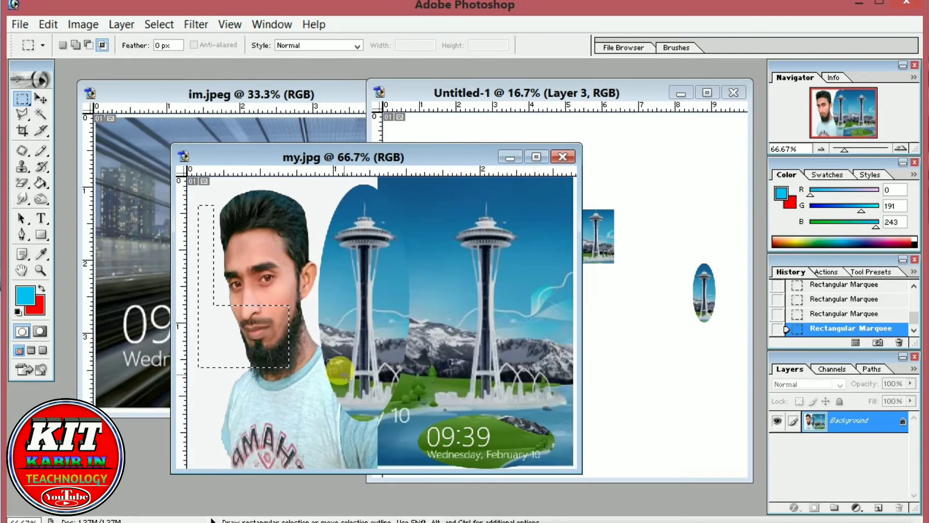
key(ctrl+z)
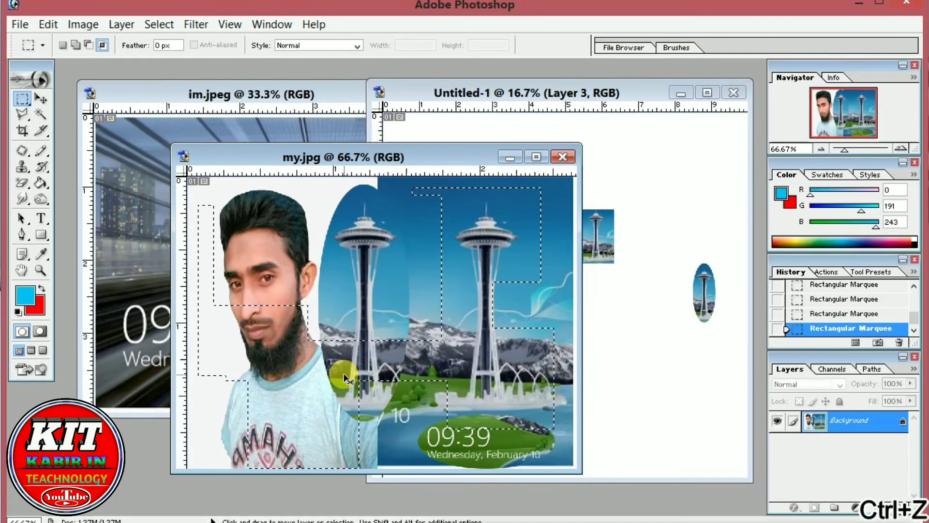
key(ctrl+z)
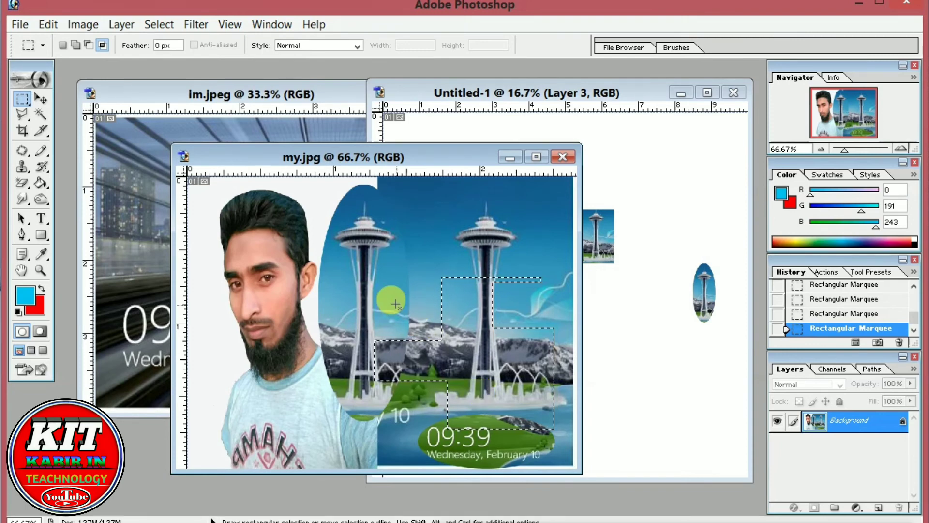
Step: Intersect the remaining selection with further rectangles so only the part around the original tower and the hills stays selected
drag(338, 240, 573, 455)
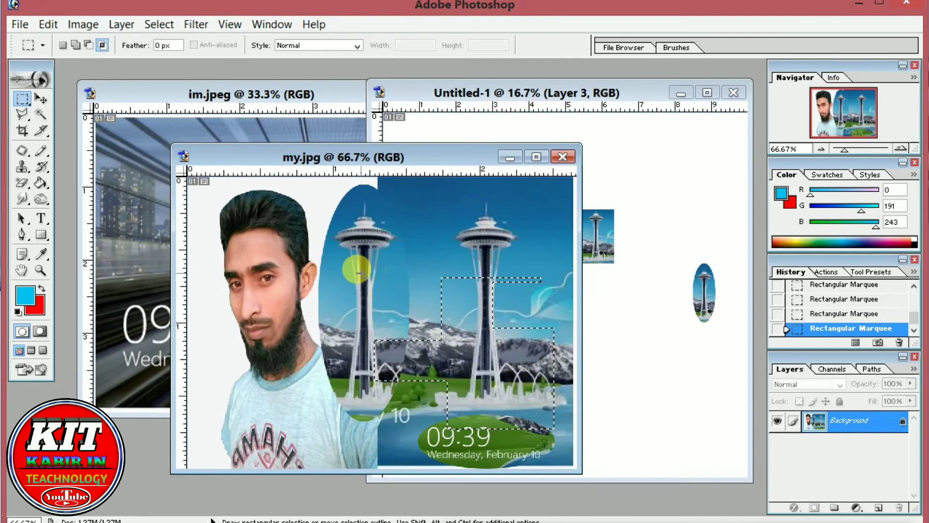
drag(332, 265, 416, 342)
drag(447, 401, 491, 459)
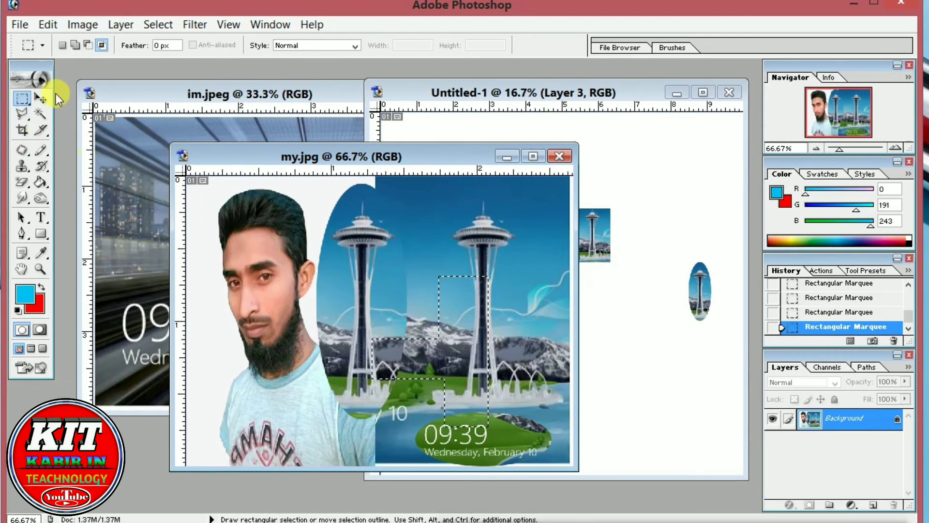
Step: Switch to im.jpeg and clear its rectangular marquee selections so that nothing is selected
click(41, 99)
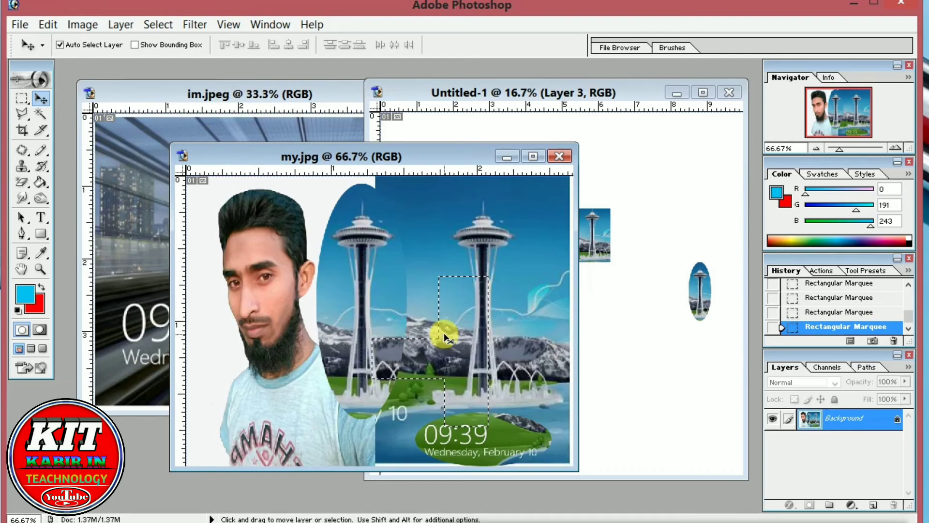
click(143, 207)
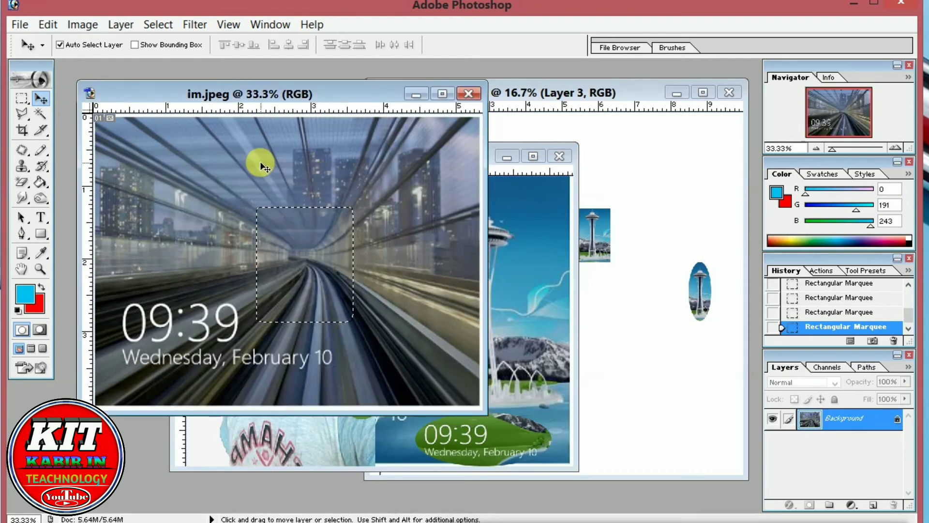
click(21, 98)
click(155, 182)
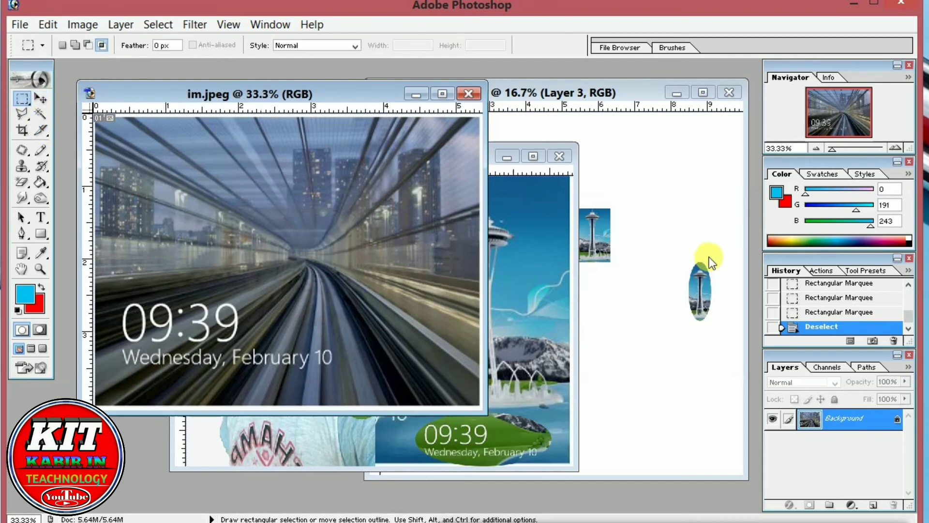
drag(219, 198, 350, 213)
click(225, 227)
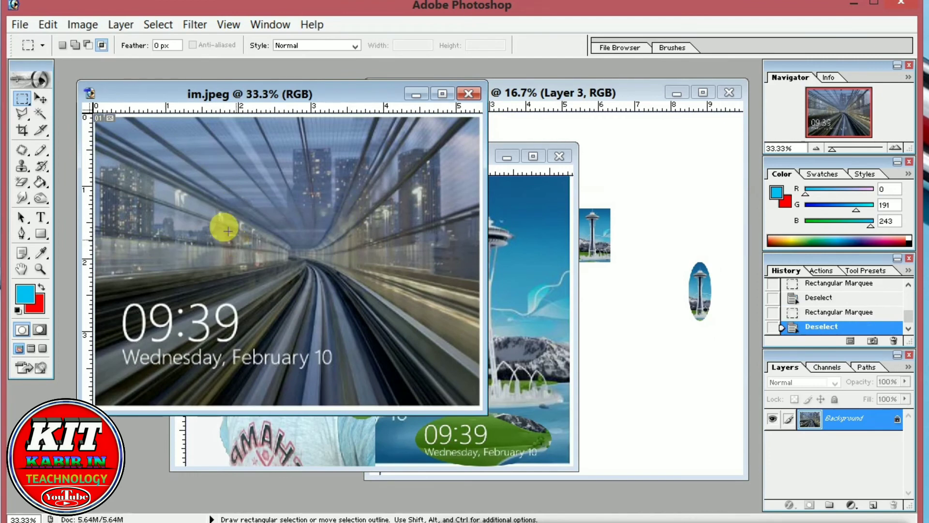
Step: Copy the whole im.jpeg picture into Untitled-1 with the Move tool and position it over the portrait and small tower image
click(42, 100)
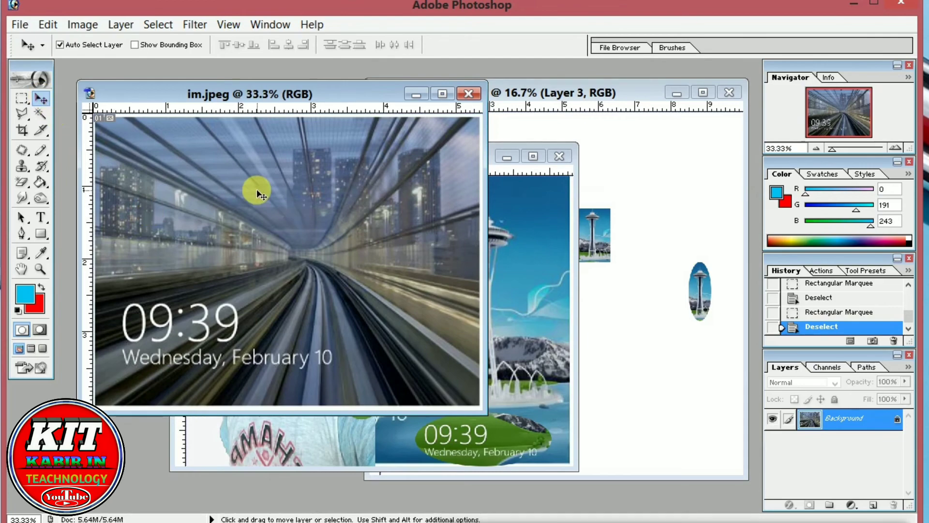
drag(259, 193, 575, 245)
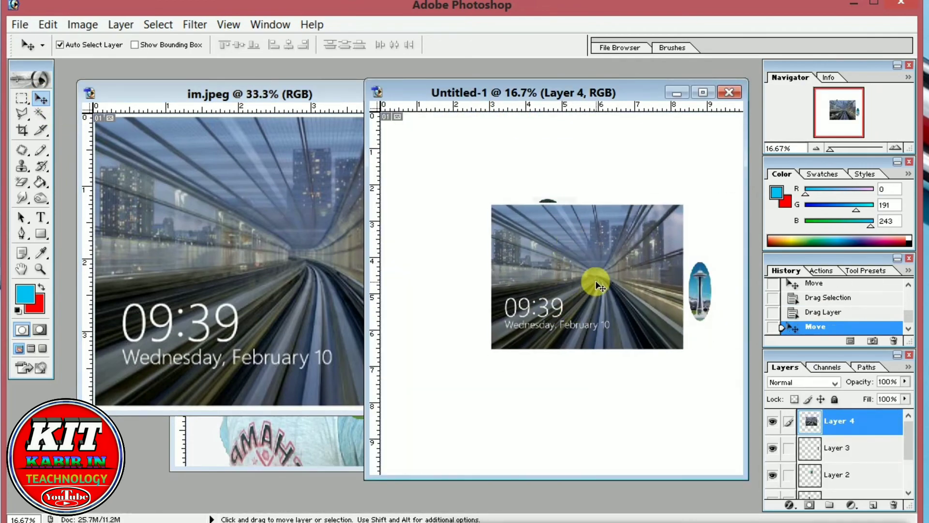
drag(600, 286, 552, 337)
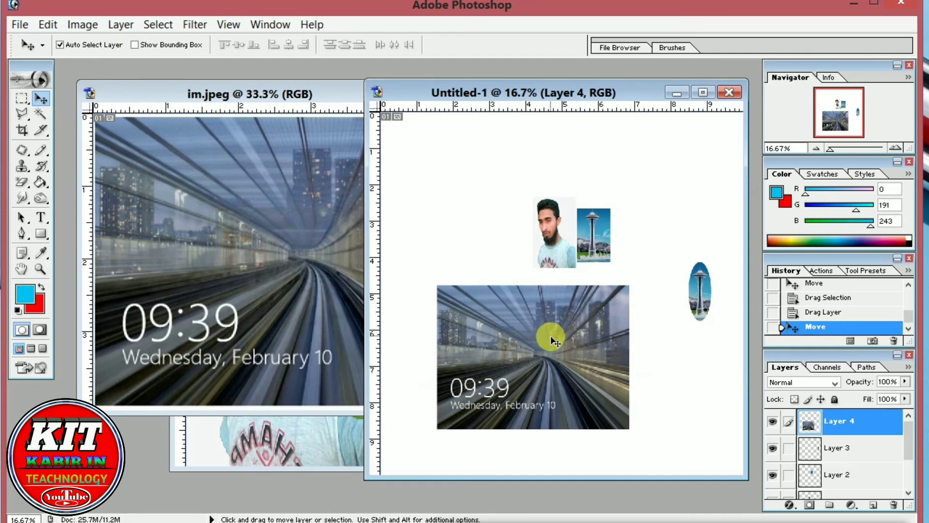
drag(555, 341, 571, 223)
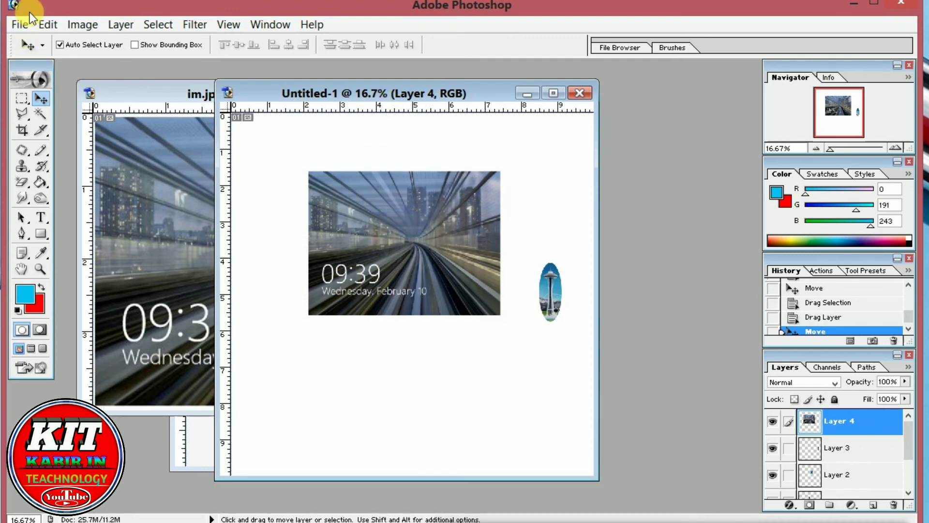
Step: Start saving the Untitled-1 document, browse to This PC, and select the New Volume (E:) drive
click(19, 26)
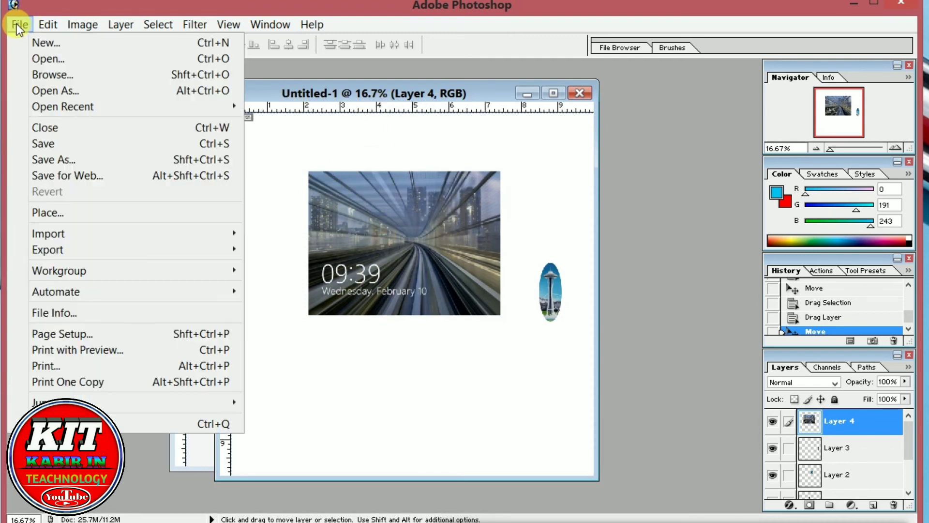
click(80, 145)
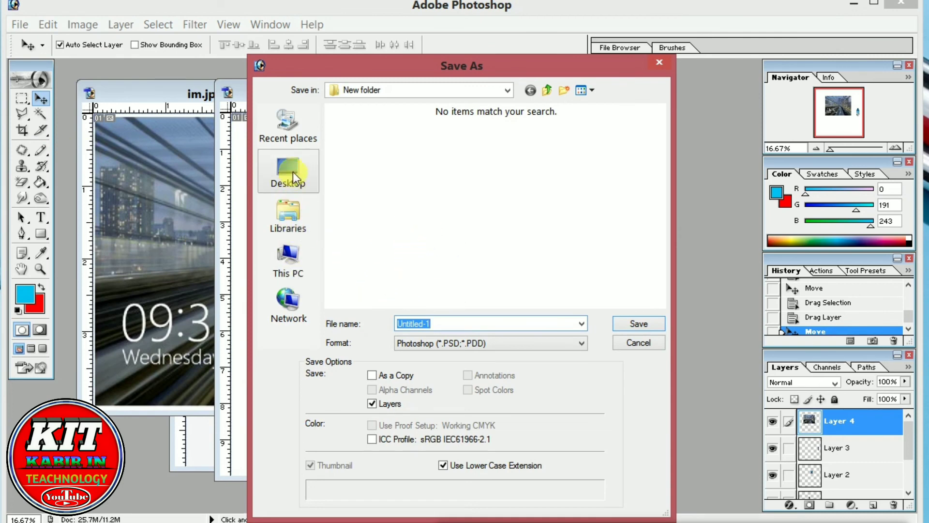
click(289, 261)
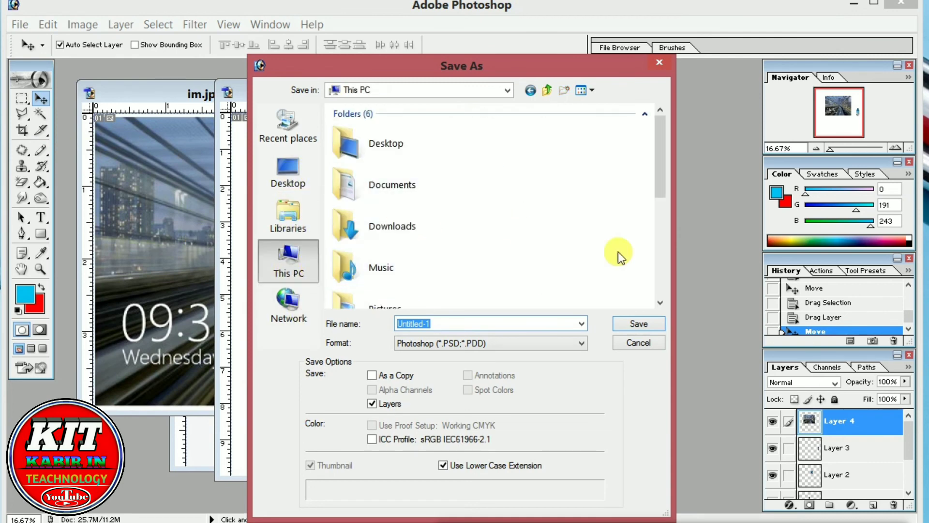
drag(663, 156, 683, 256)
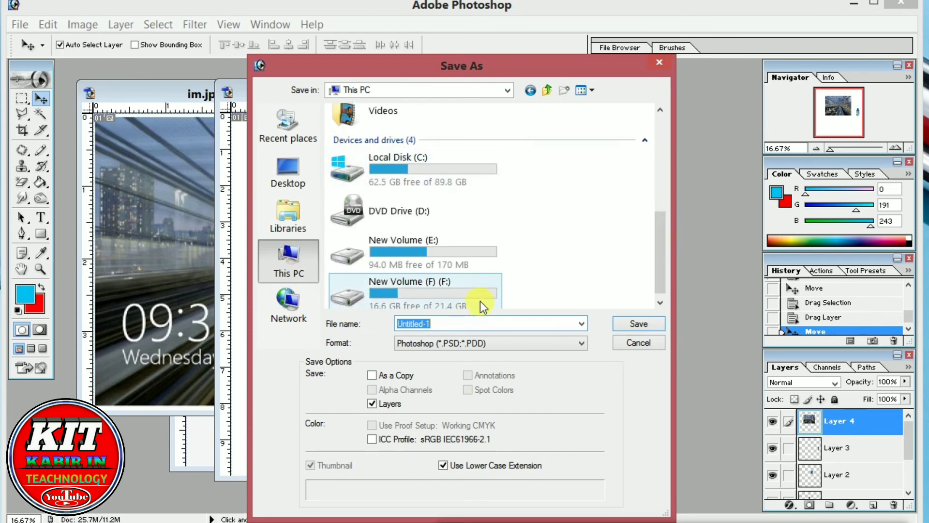
click(455, 264)
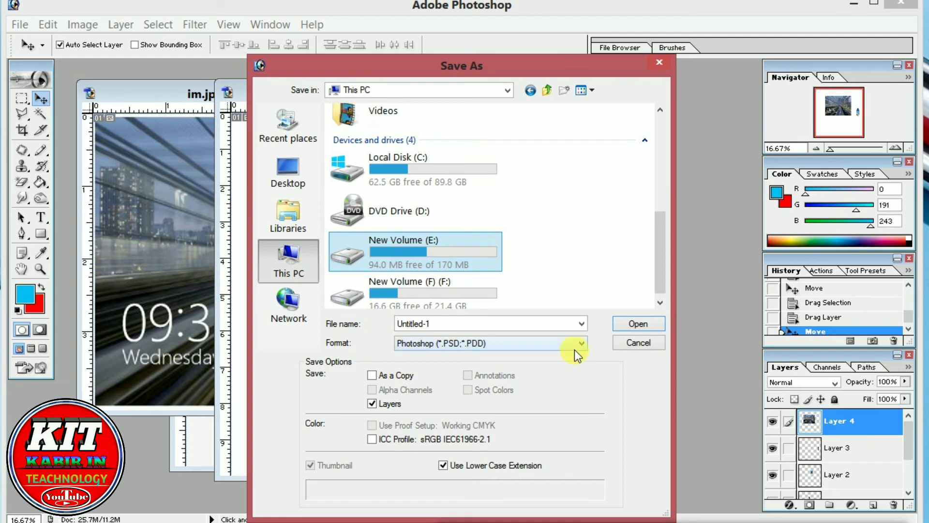
click(469, 321)
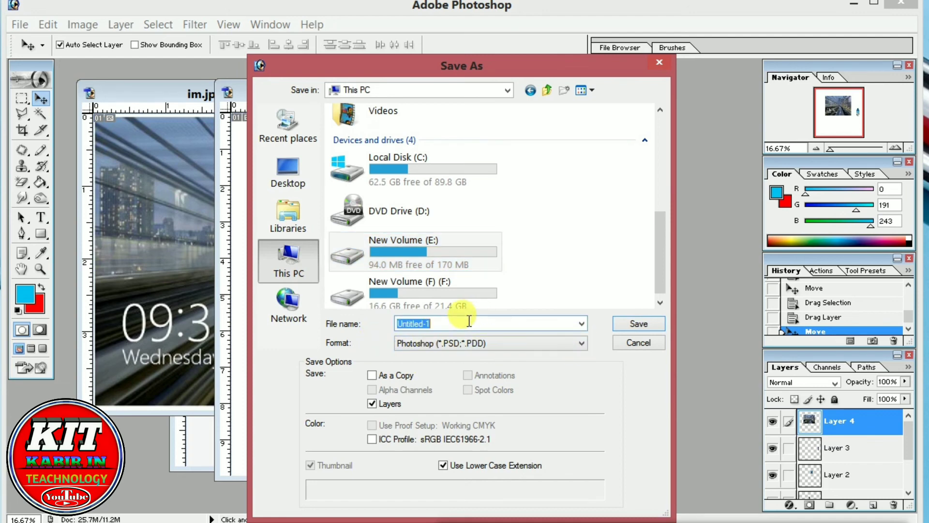
click(469, 321)
Step: Try JPEG and then PNG as the file format for the saved document
click(575, 346)
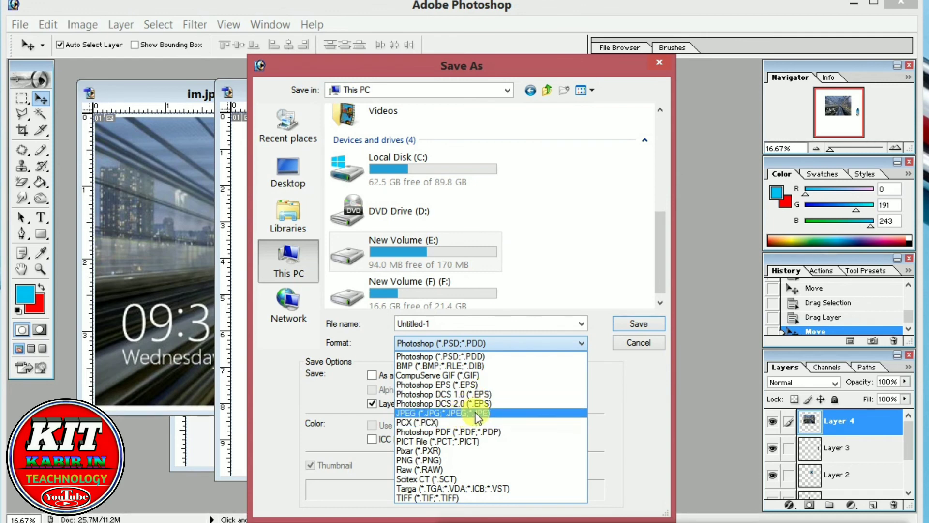
click(505, 411)
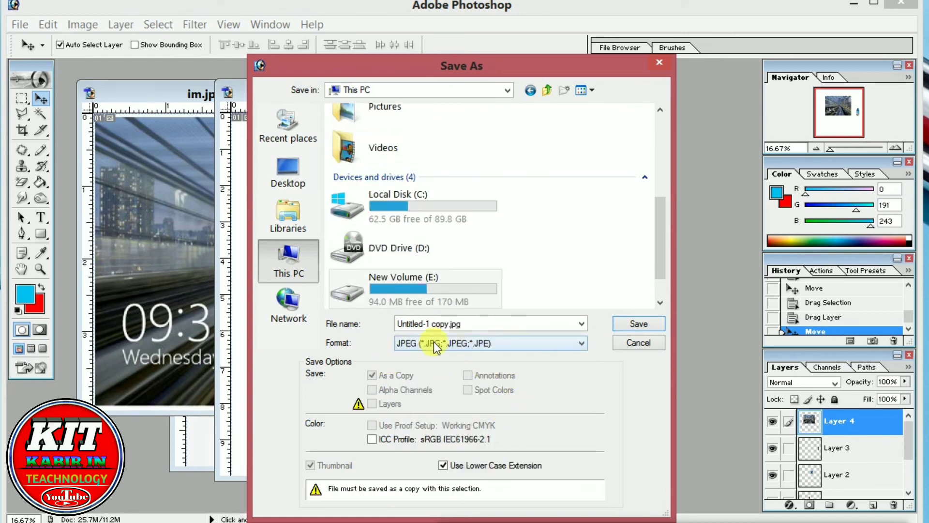
click(562, 342)
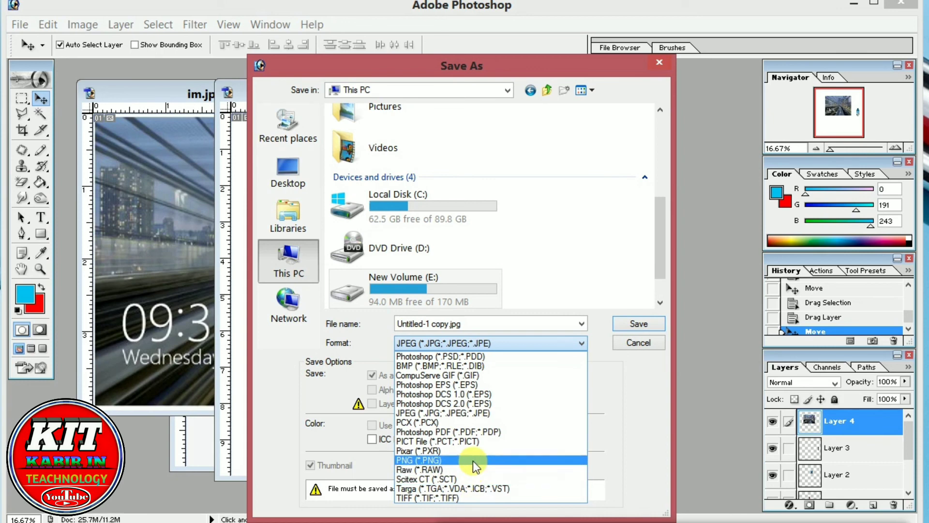
click(472, 460)
Step: Set the format to Photoshop PDF and save the document as Untitled-1.pdf on New Volume (E:)
click(556, 344)
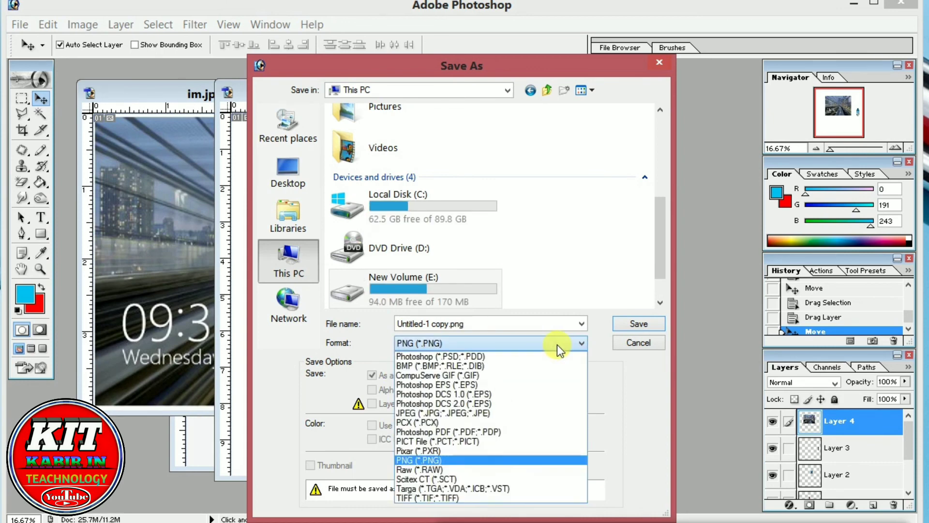
click(519, 430)
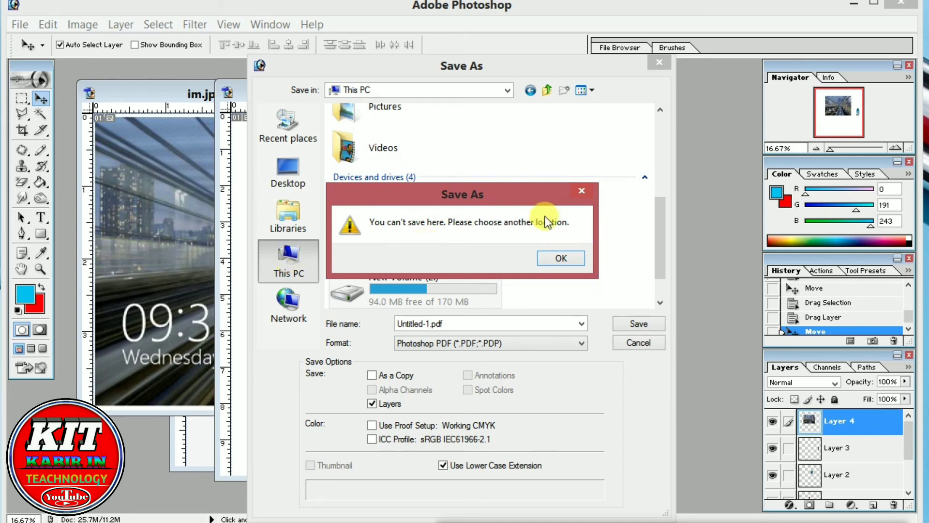
click(561, 257)
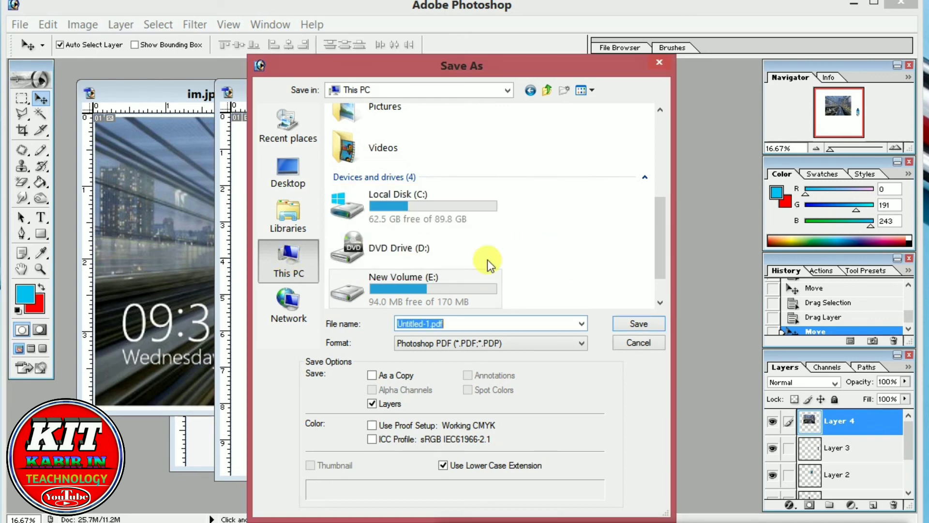
click(463, 287)
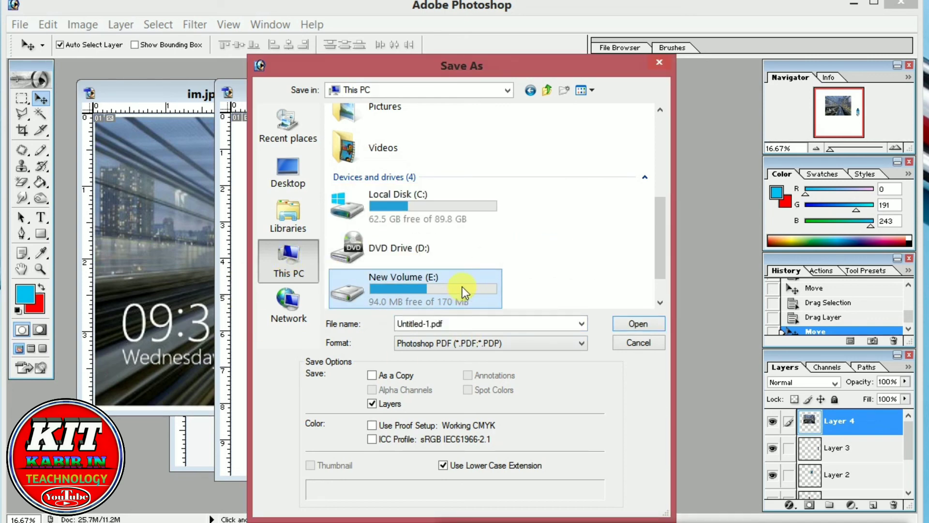
click(639, 324)
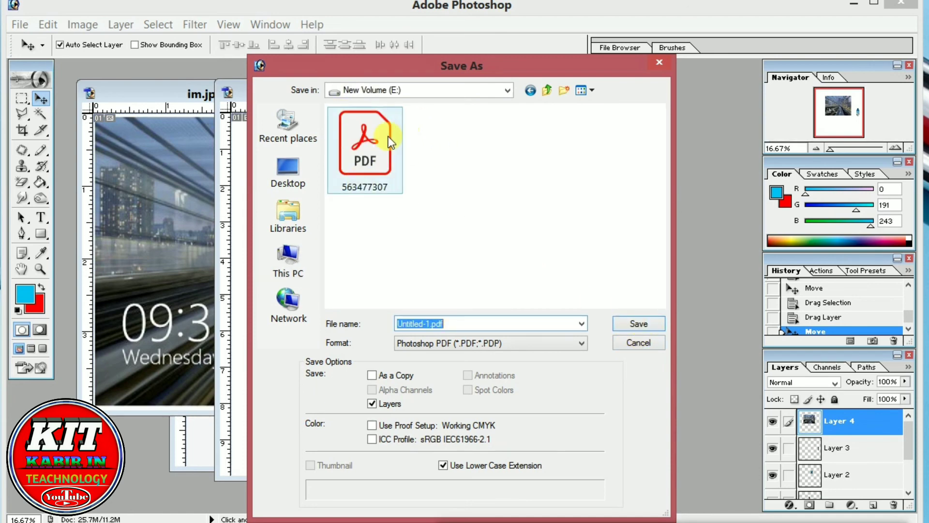
click(646, 326)
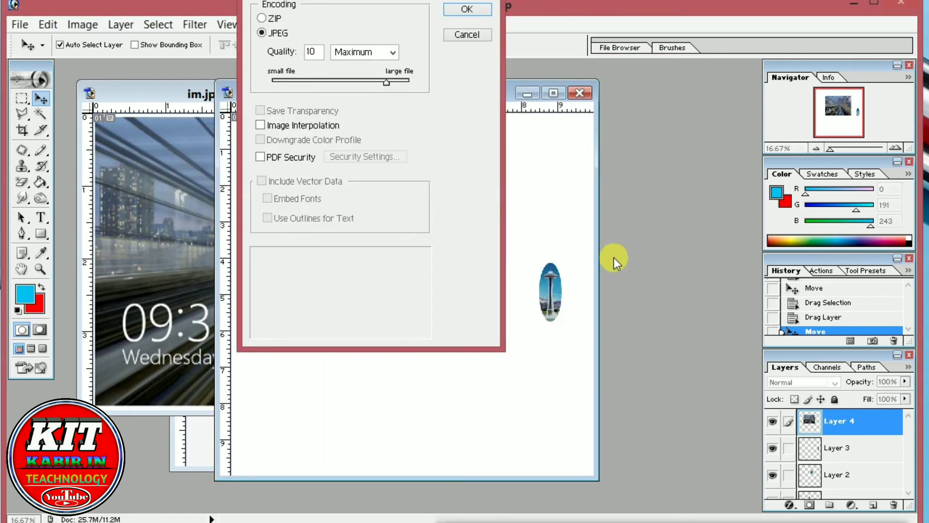
Step: Set the PDF encoding to ZIP and accept the PDF options
drag(363, 0, 386, 48)
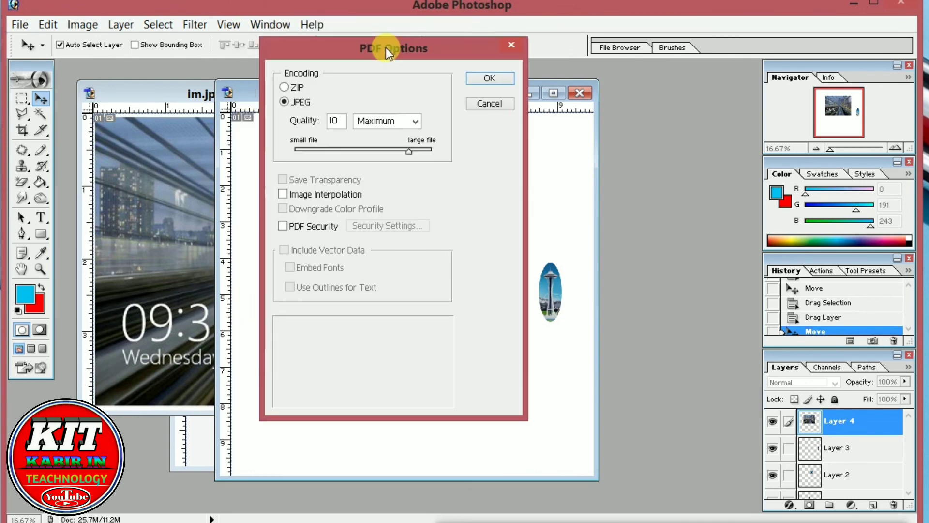
click(283, 88)
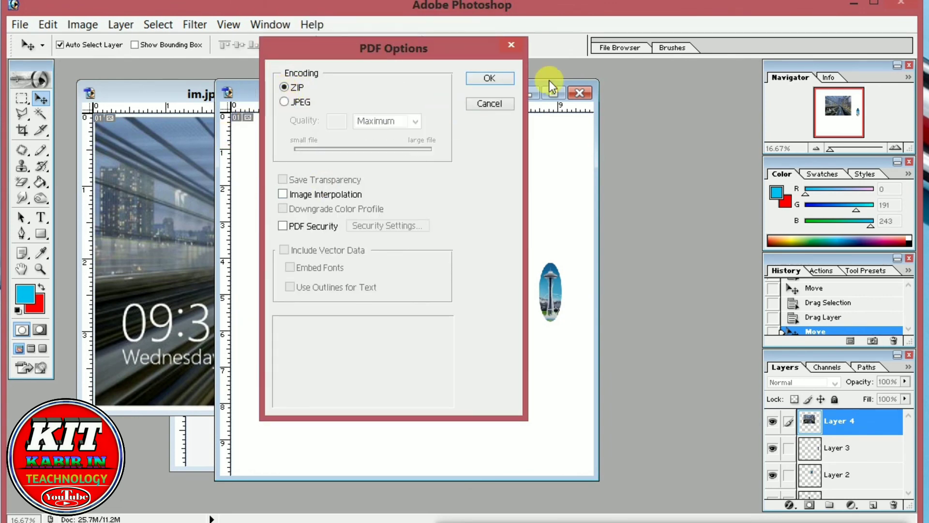
click(501, 77)
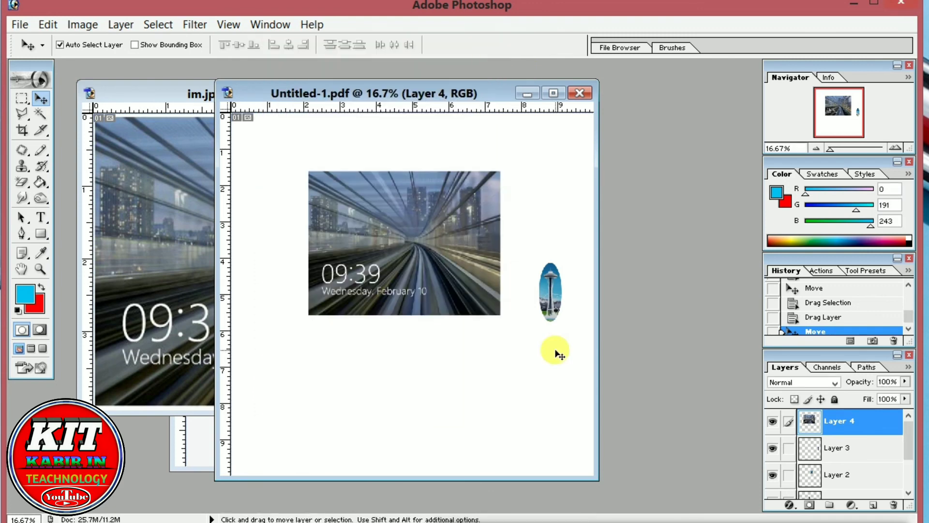